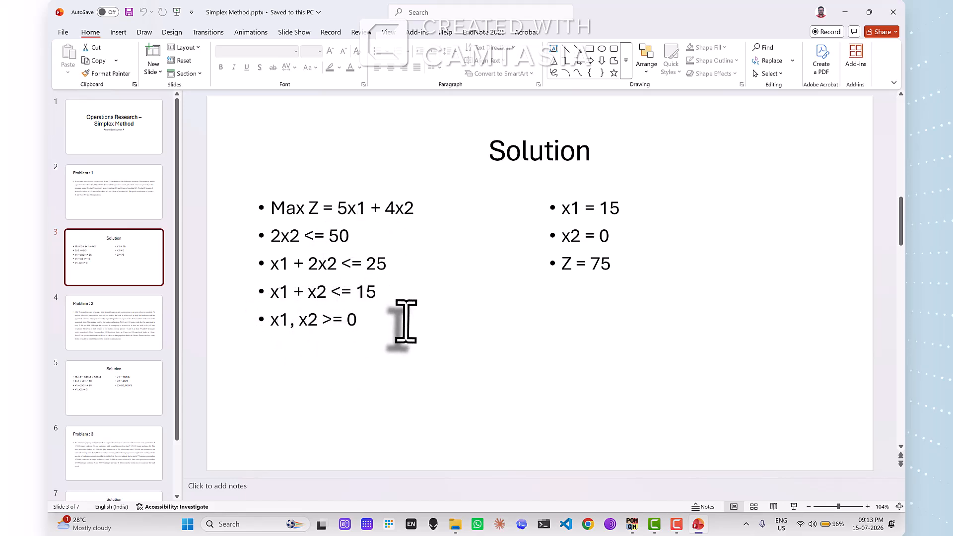
Switch to QM for Windows and create the linear programming data set with 3 constraints, 2 variables and a Maximize objective
key(alt+Tab)
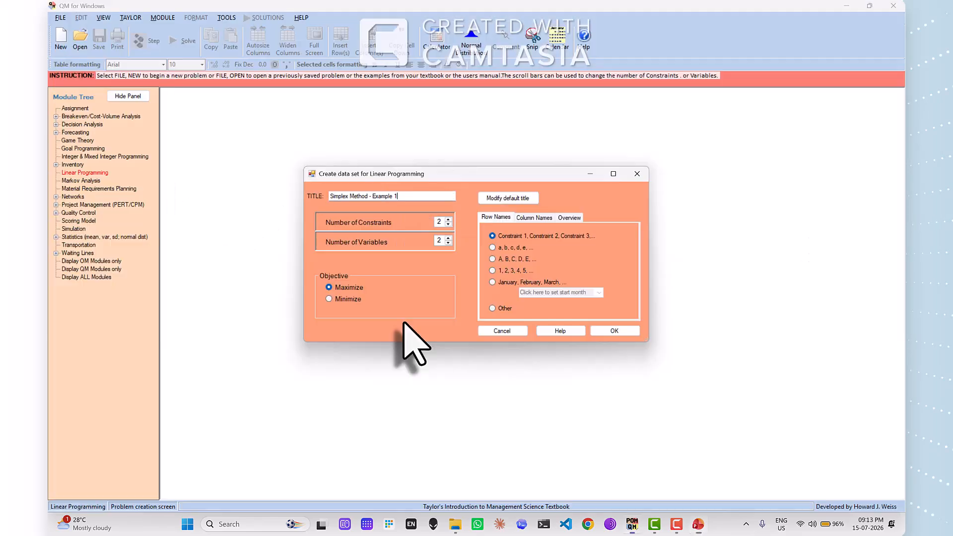
double_click(438, 222)
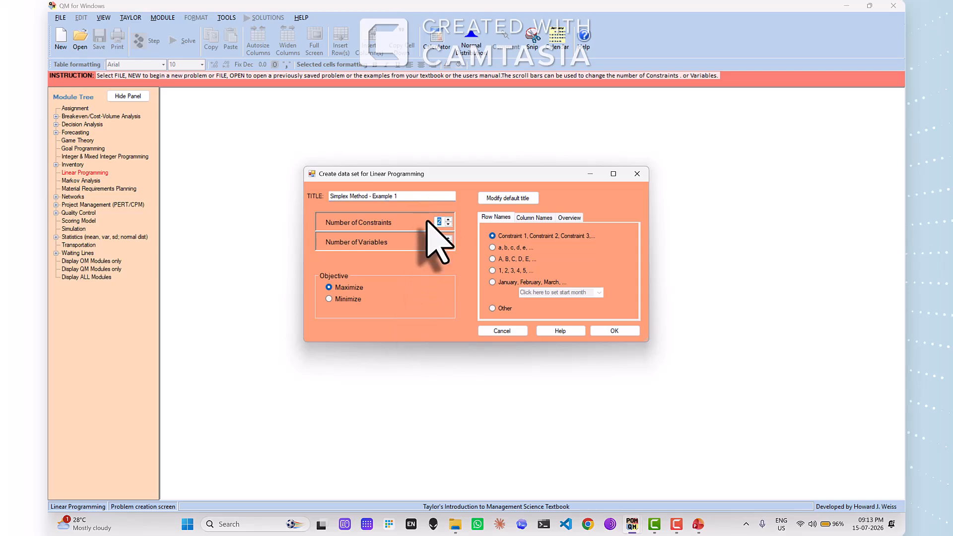
text(3)
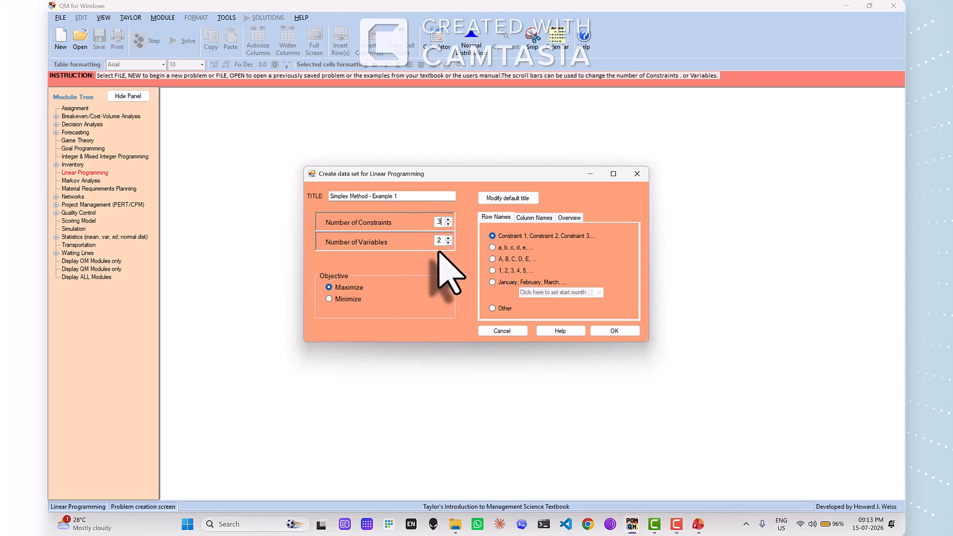
key(alt+Tab)
key(alt+Tab)
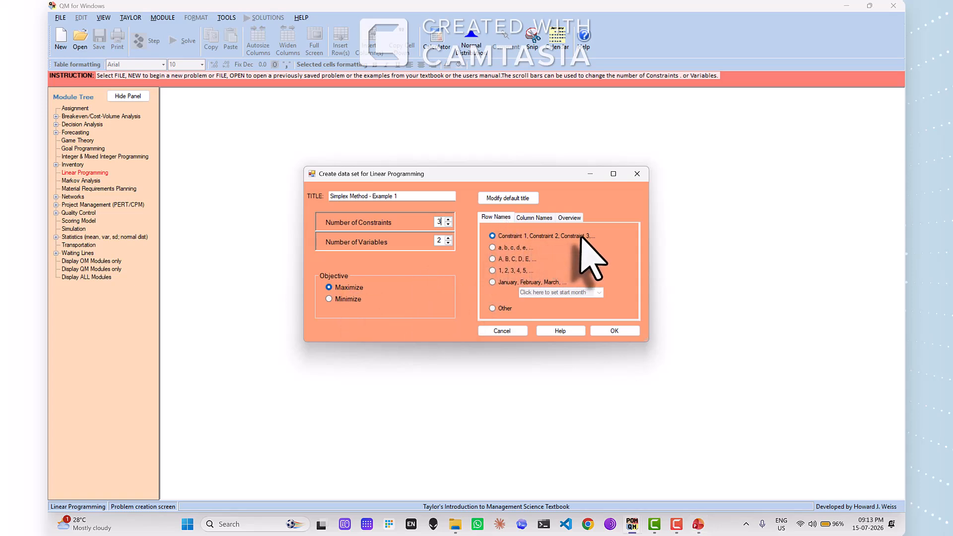
click(533, 217)
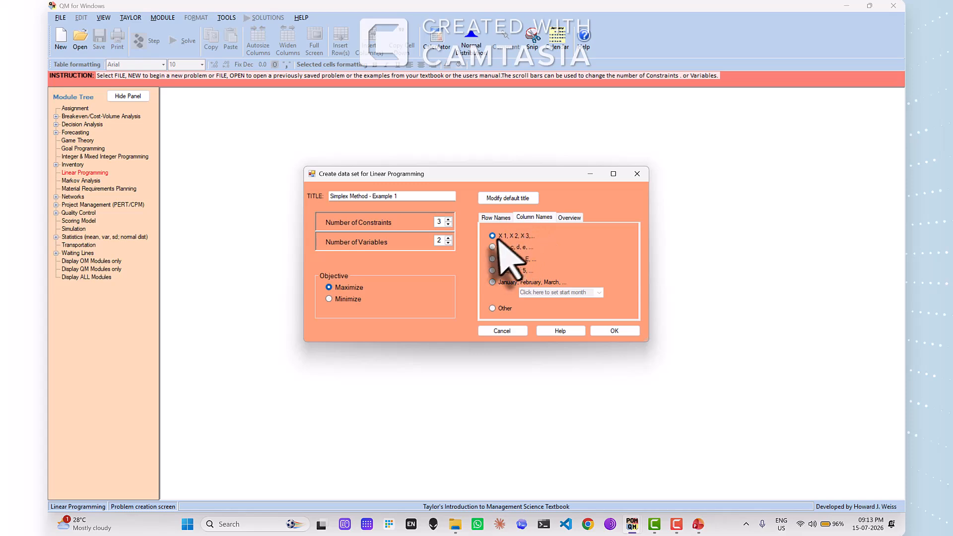
click(614, 331)
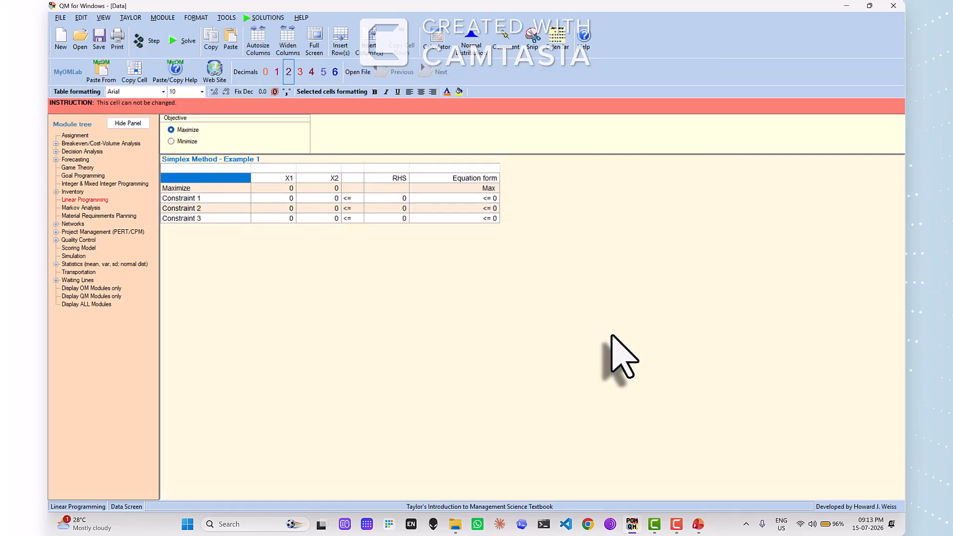
Enter the objective function coefficients from the Solution slide in the Maximize row: 5 for X1 and 4 for X2
key(alt+Tab)
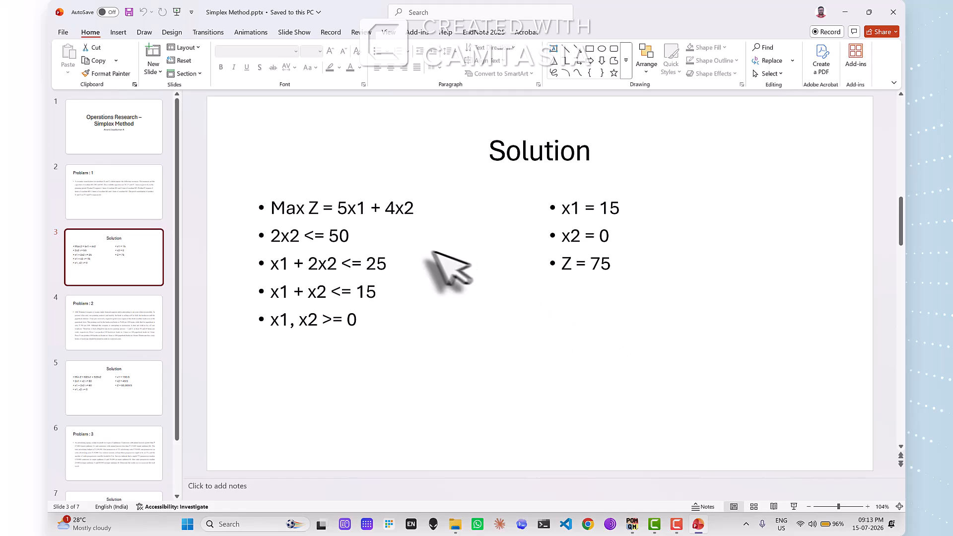
key(alt+Tab)
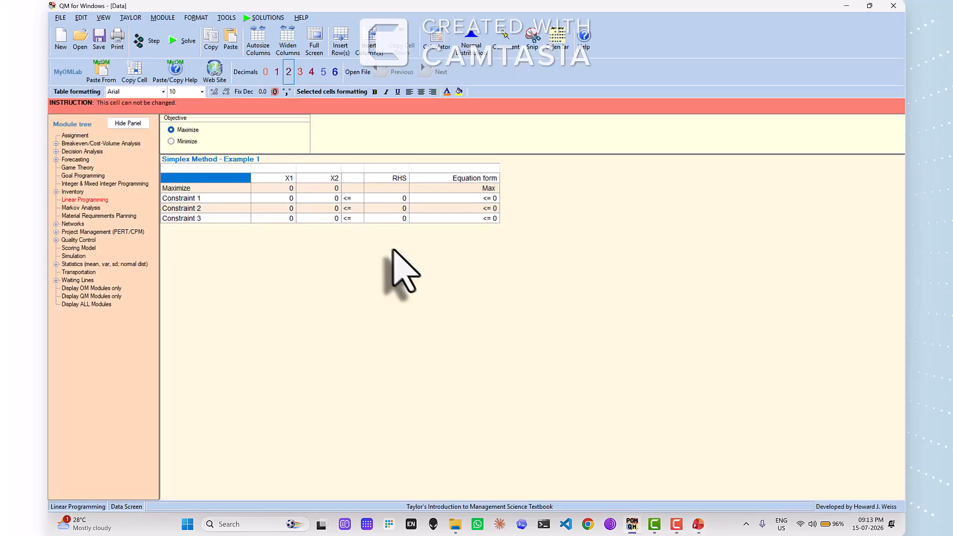
click(288, 198)
click(290, 179)
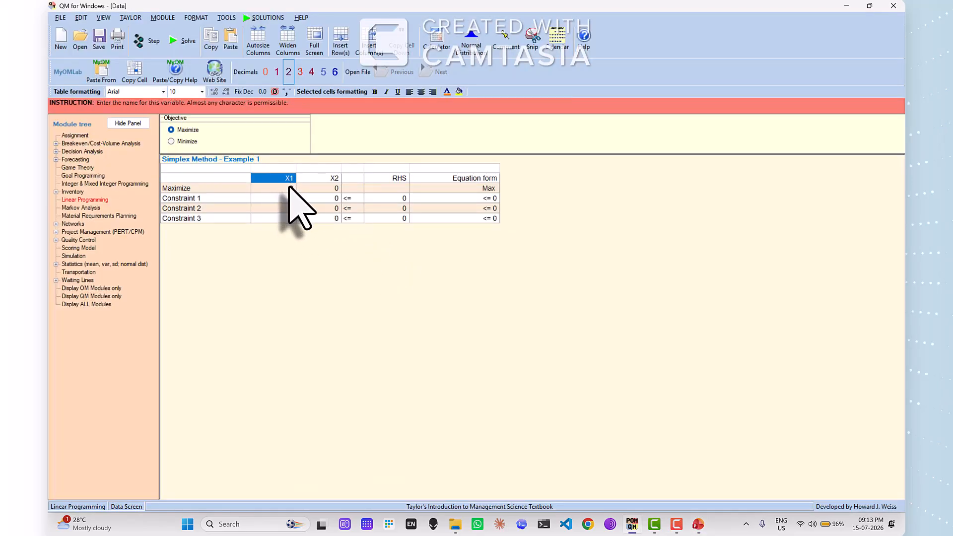
click(289, 188)
text(5)
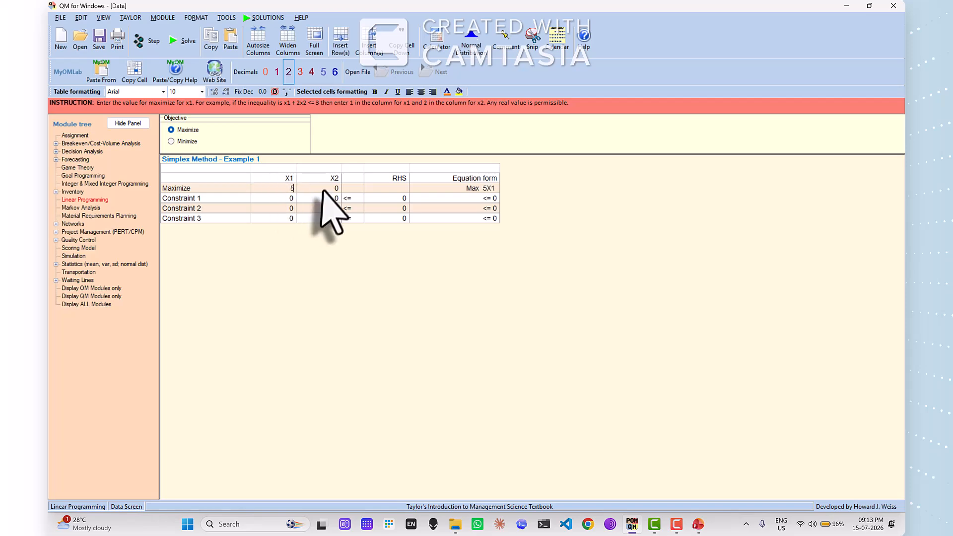
click(324, 188)
text(4)
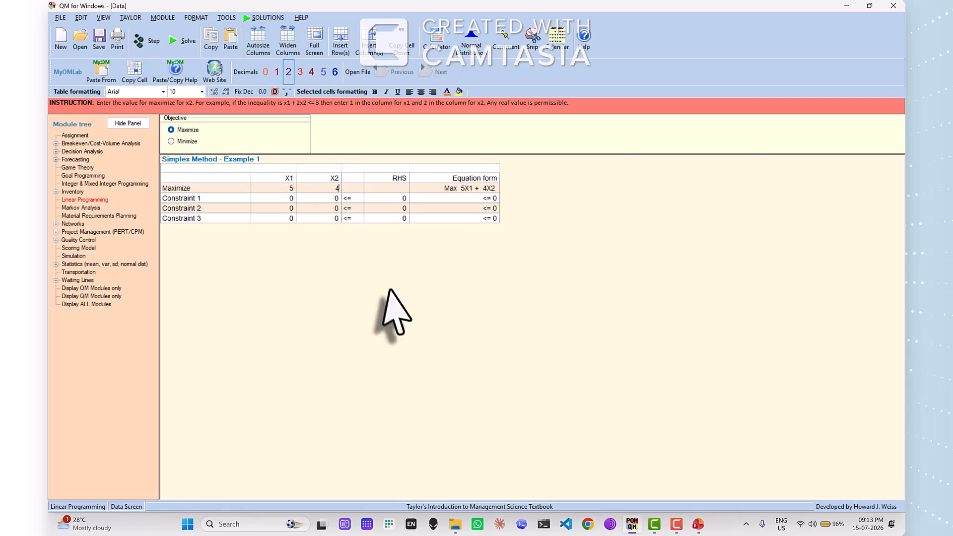
Check the first constraint on the slide and fill in Constraint 1 with an X2 coefficient of 2 and an RHS of 50
key(alt+Tab)
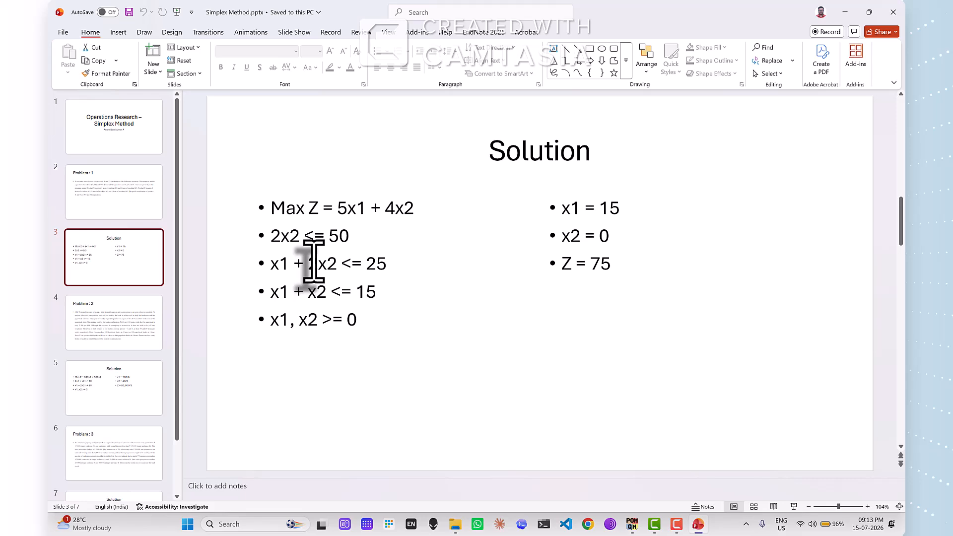
key(alt+Tab)
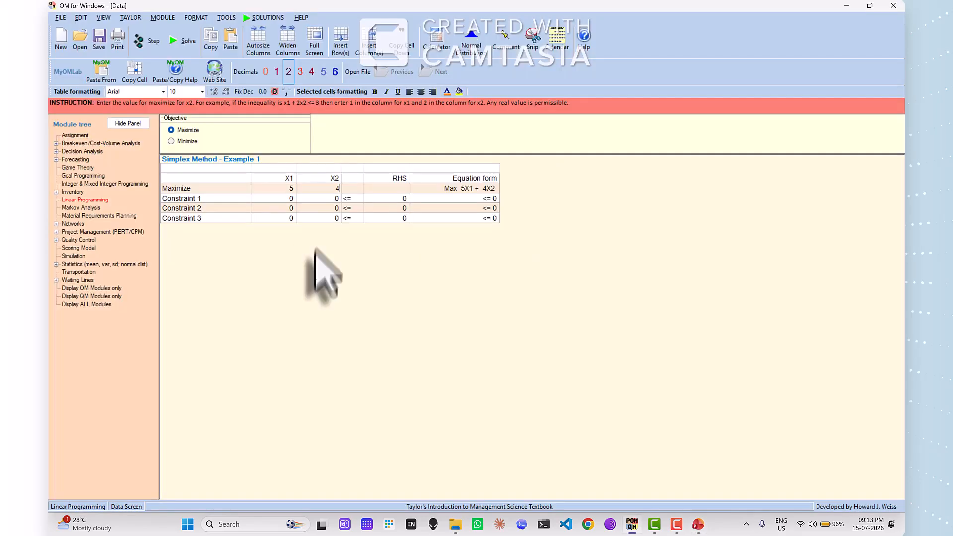
click(282, 198)
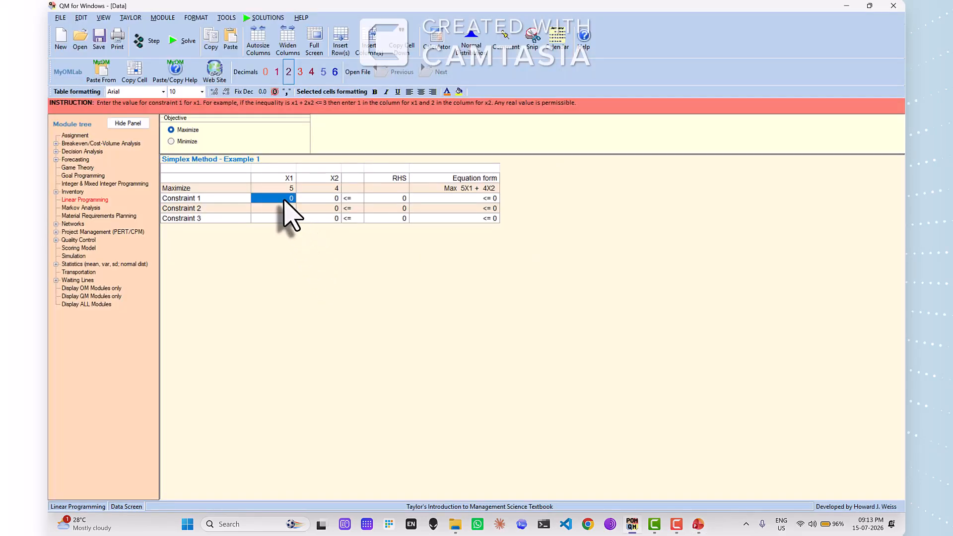
click(333, 200)
text(2)
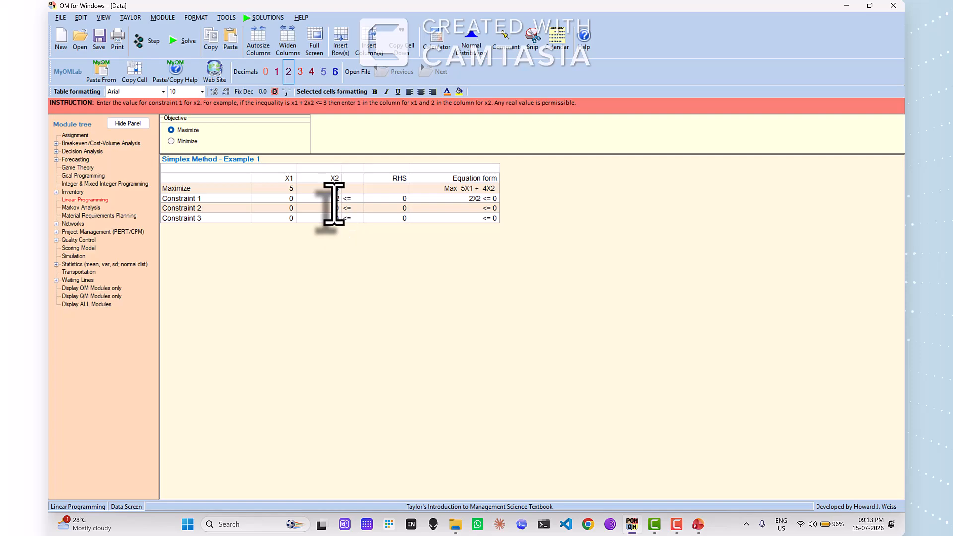
click(379, 199)
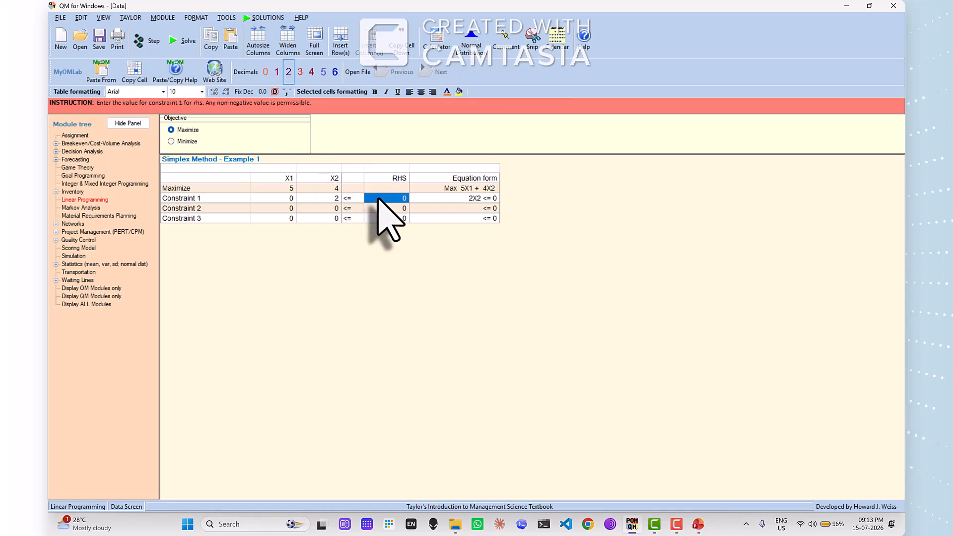
text(50)
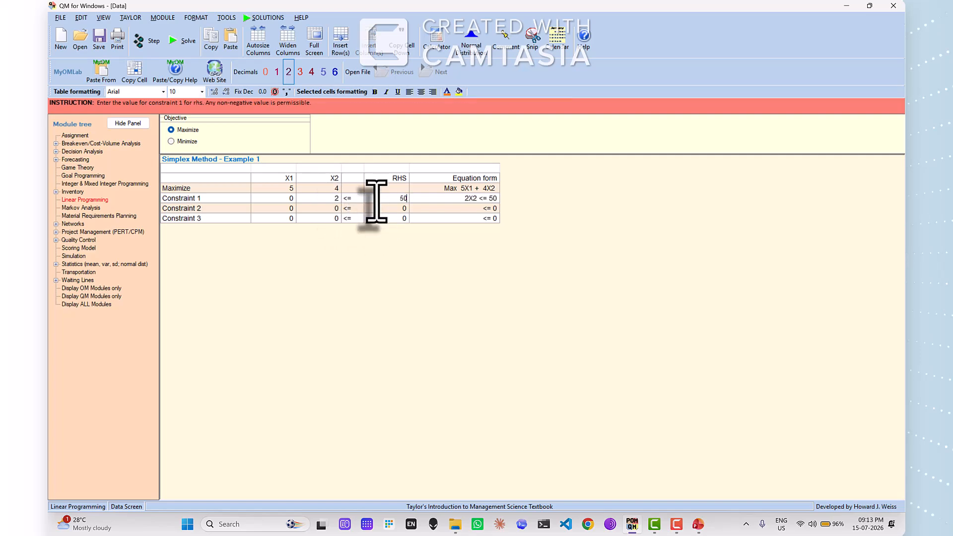
Check the second constraint on the slide and fill in Constraint 2 with X1 = 1, X2 = 2 and RHS = 25
key(alt+Tab)
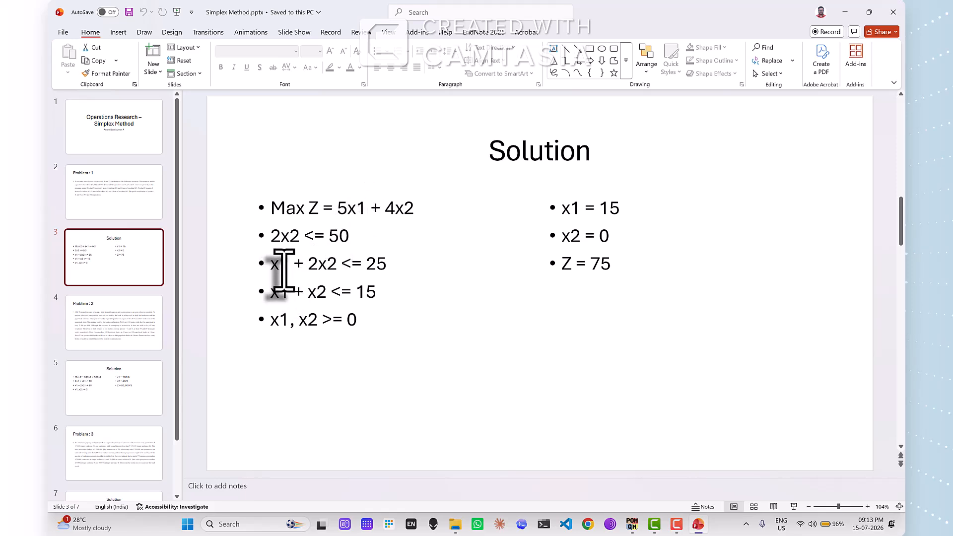
key(alt+Tab)
click(290, 208)
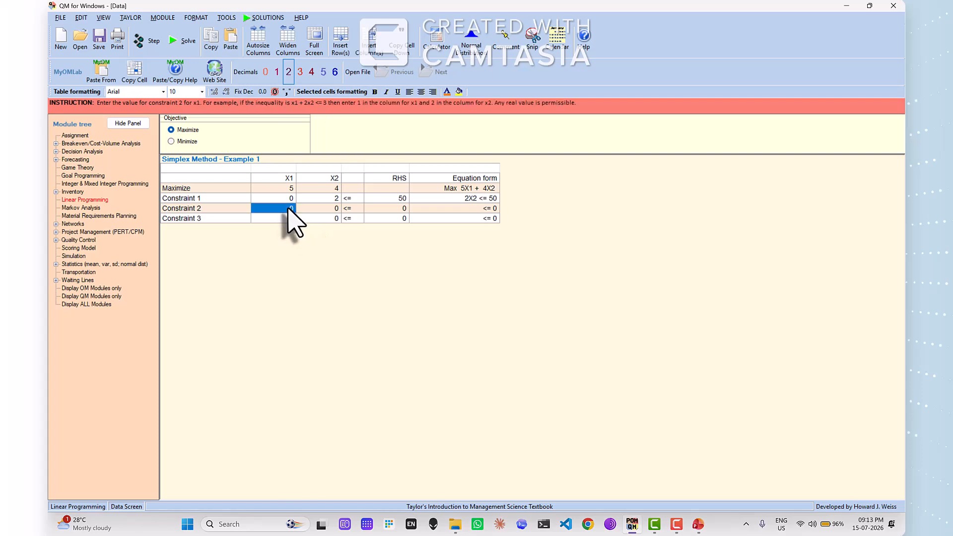
text(1)
click(327, 209)
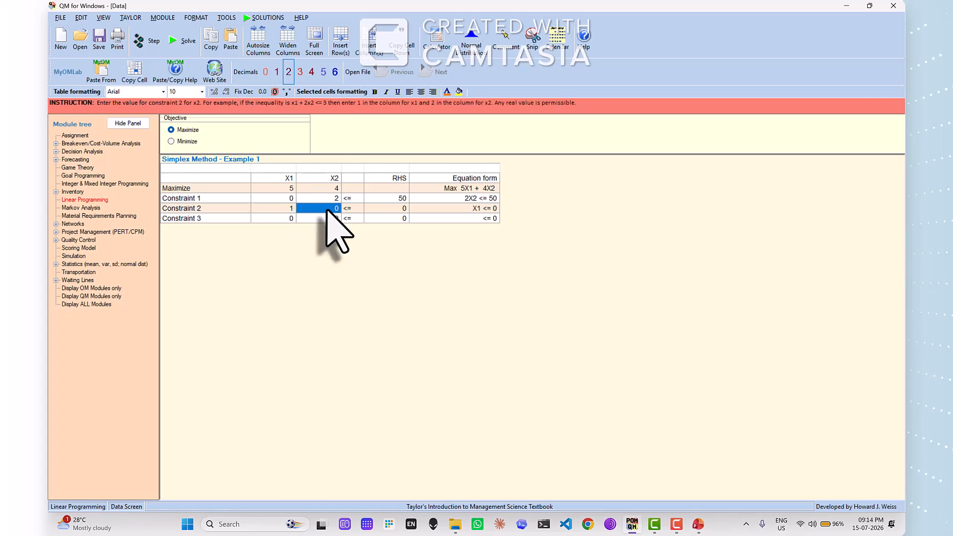
text(2)
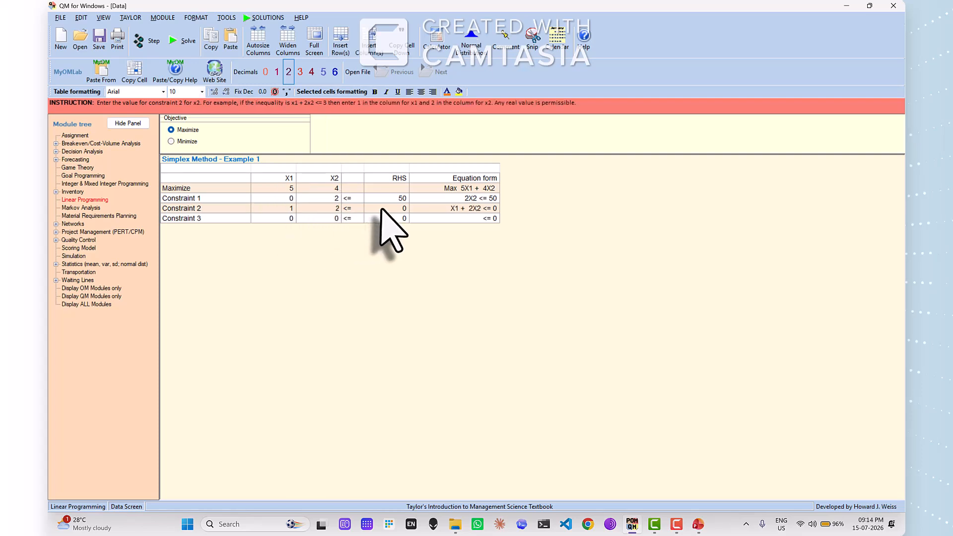
click(388, 209)
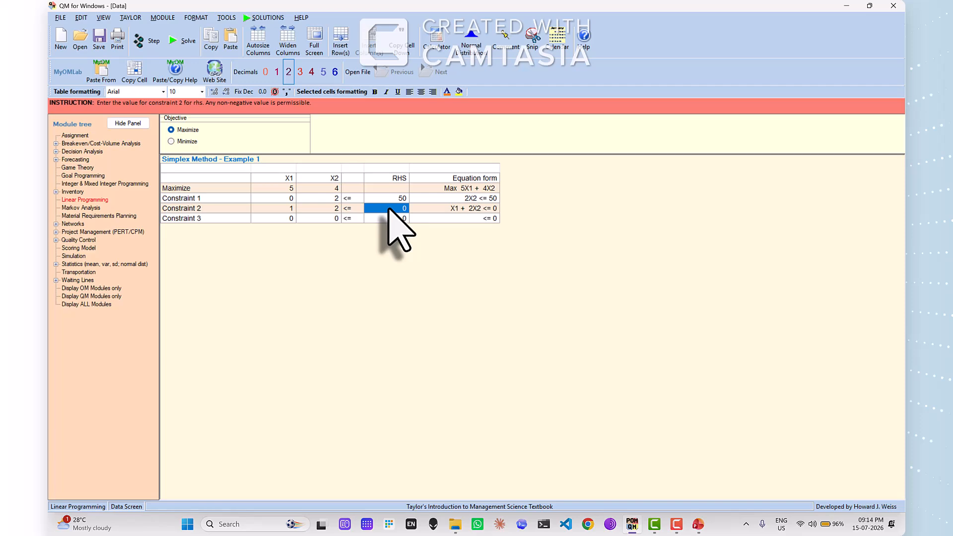
text(25)
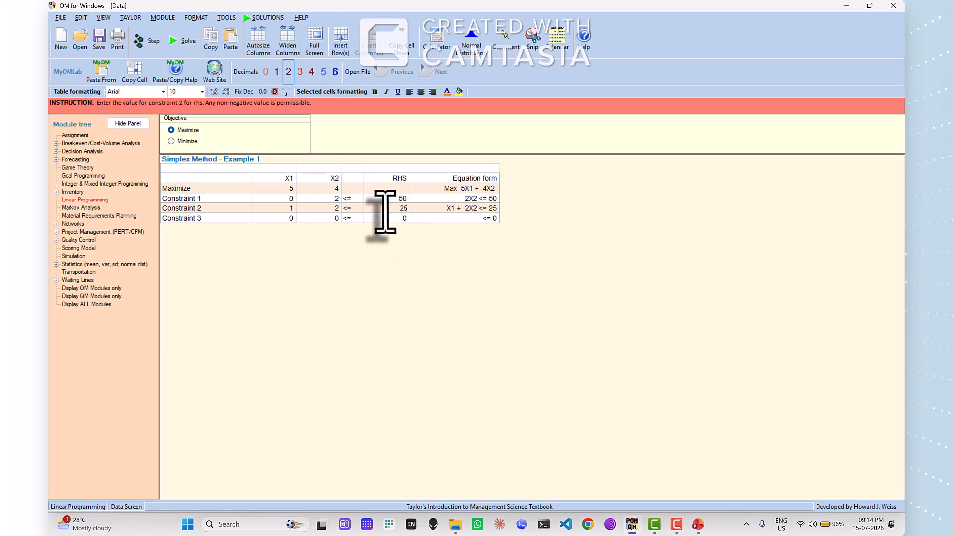
Check the third constraint on the slide and fill in Constraint 3 with X1 = 1, X2 = 1 and RHS = 15
key(alt+Tab)
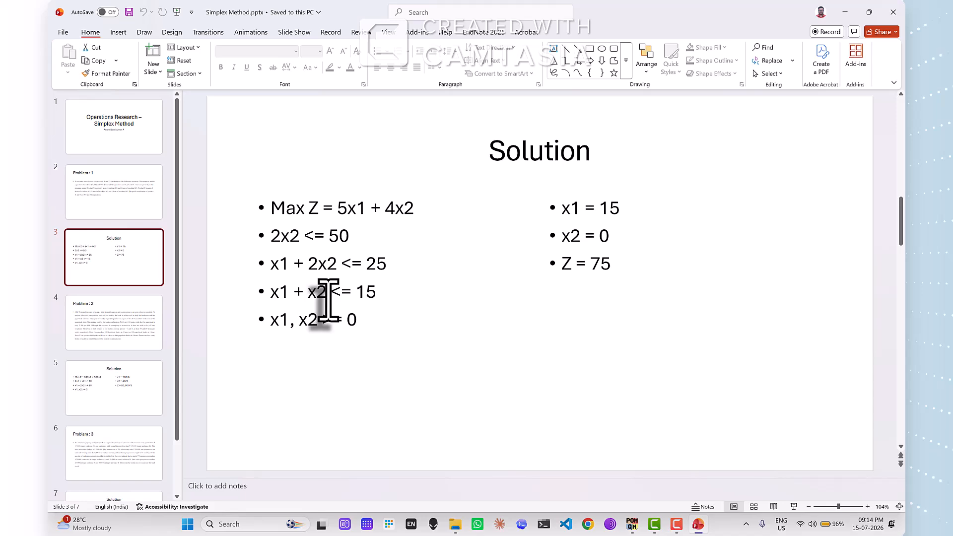
key(alt+Tab)
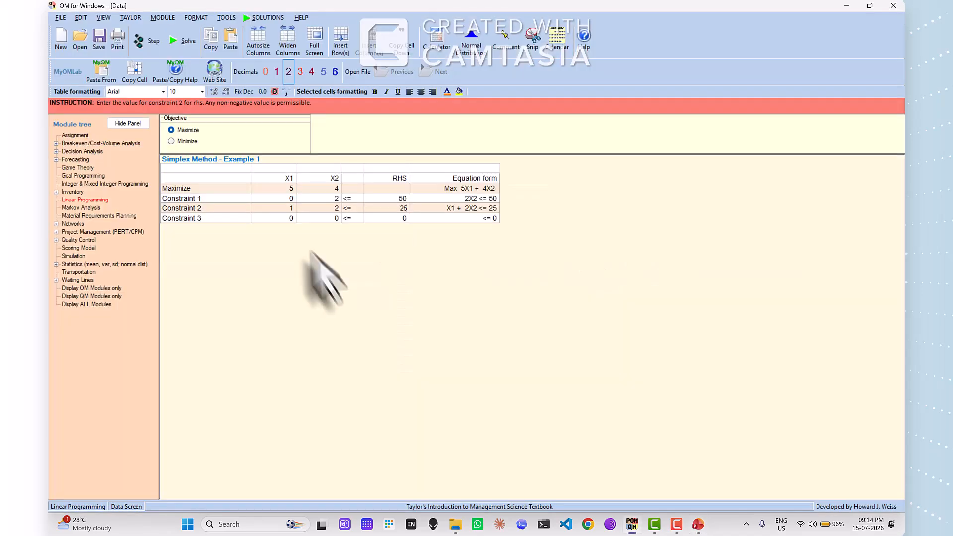
click(287, 219)
text(1)
click(322, 219)
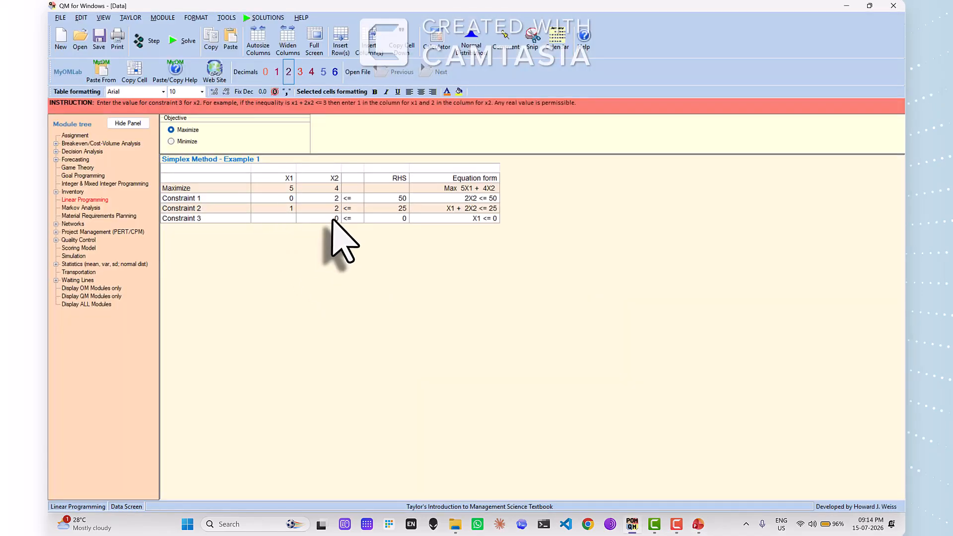
text(1)
click(367, 221)
text(15)
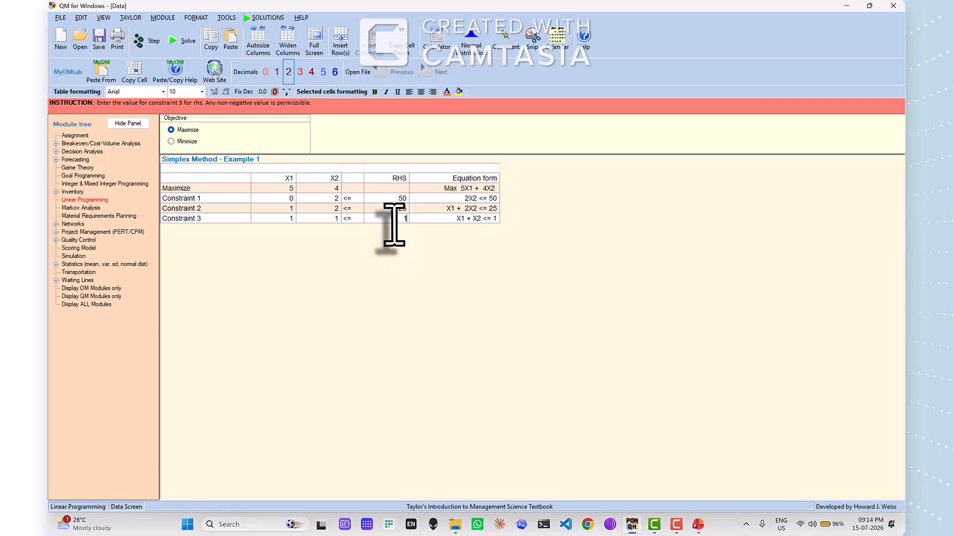
click(393, 238)
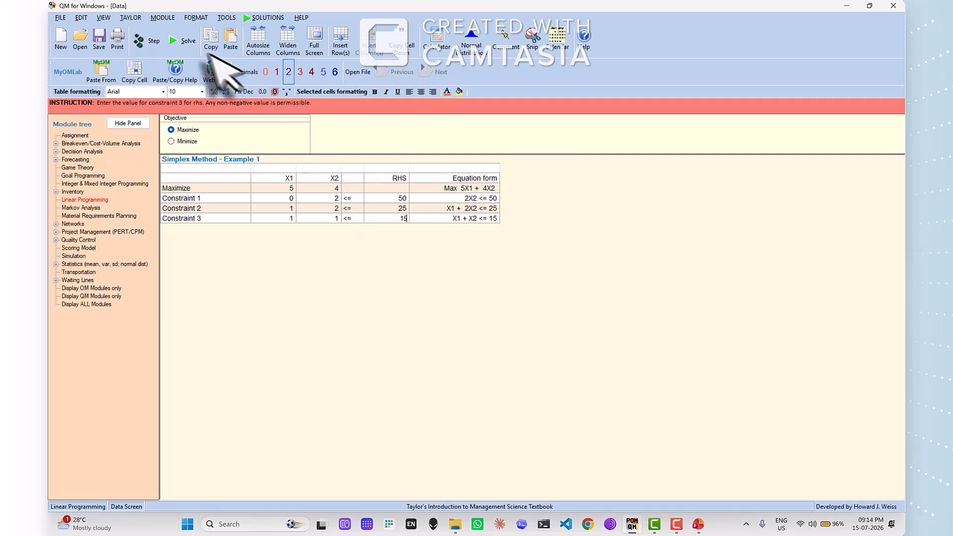
Solve the Simplex Method - Example 1 problem and display the Linear Programming results
click(187, 44)
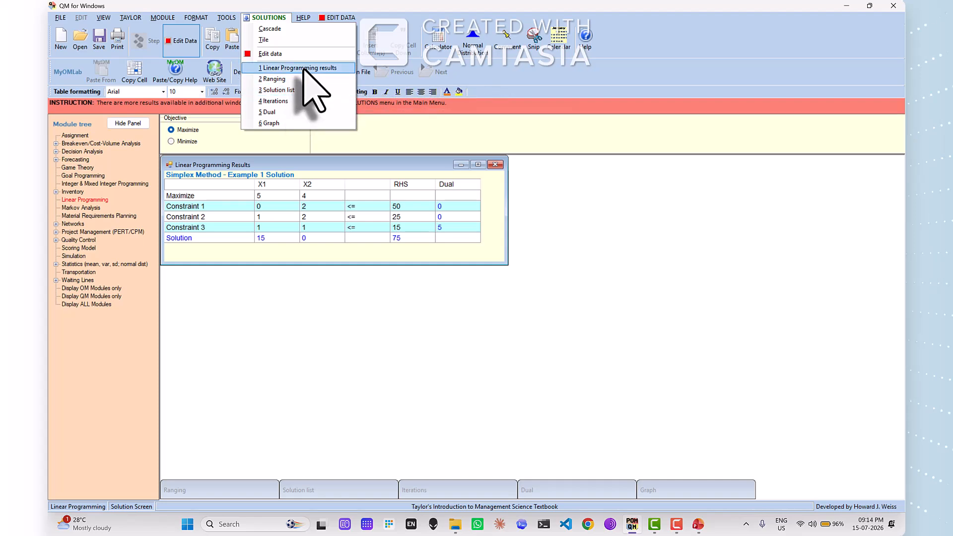
click(304, 68)
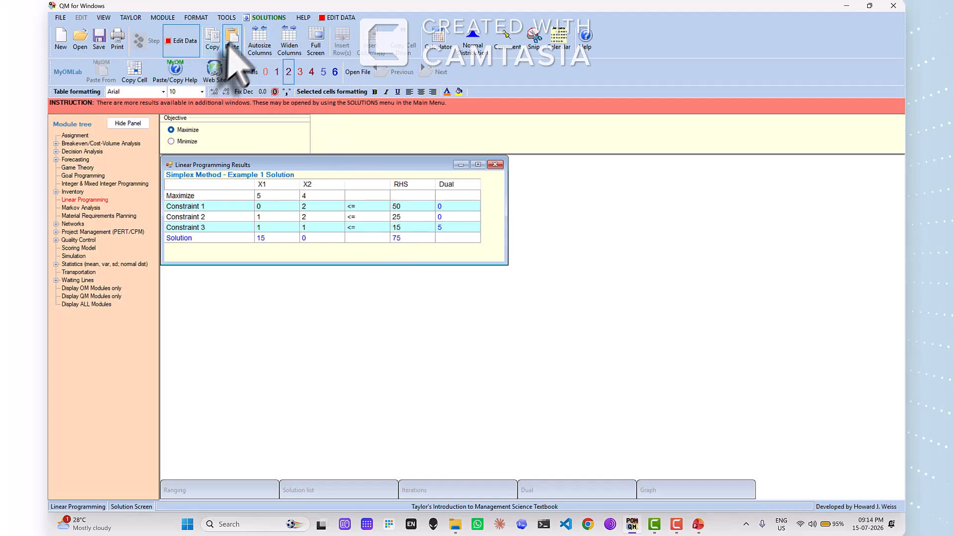
Review the Solution list, close it, and open the Iterations window to examine the simplex tableaus
click(276, 18)
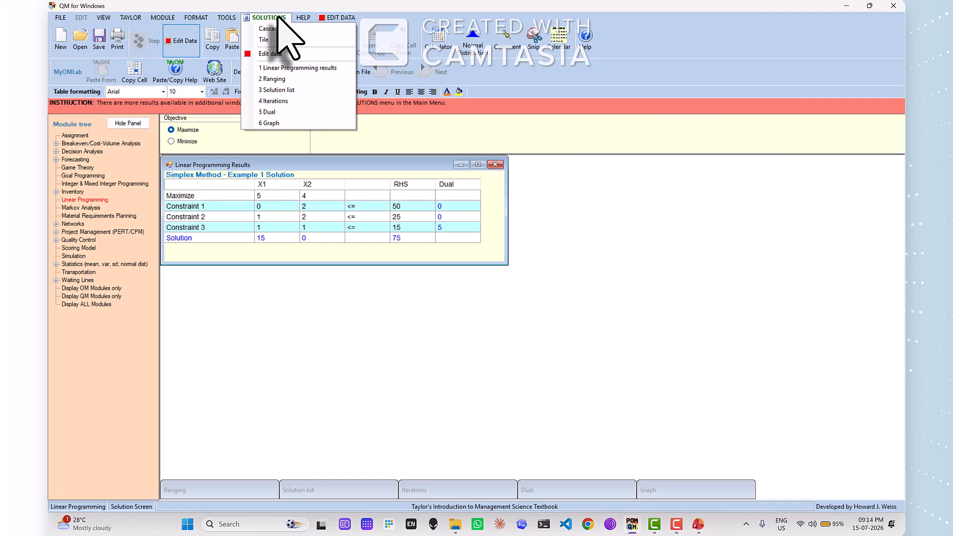
click(289, 92)
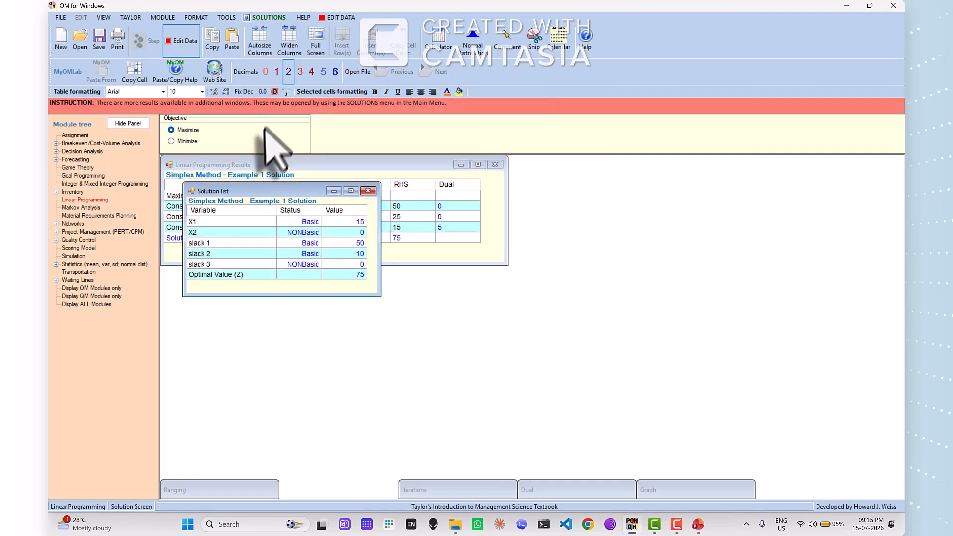
click(368, 191)
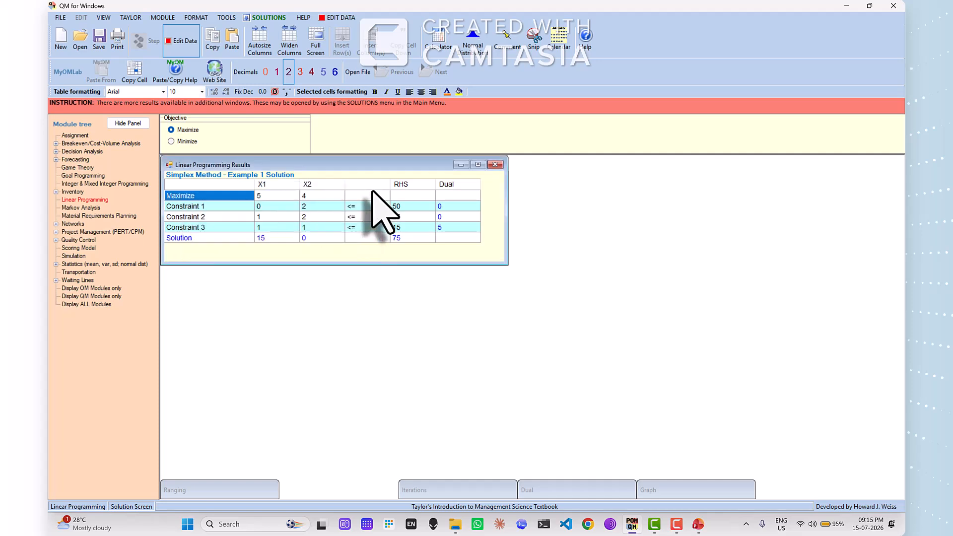
click(283, 19)
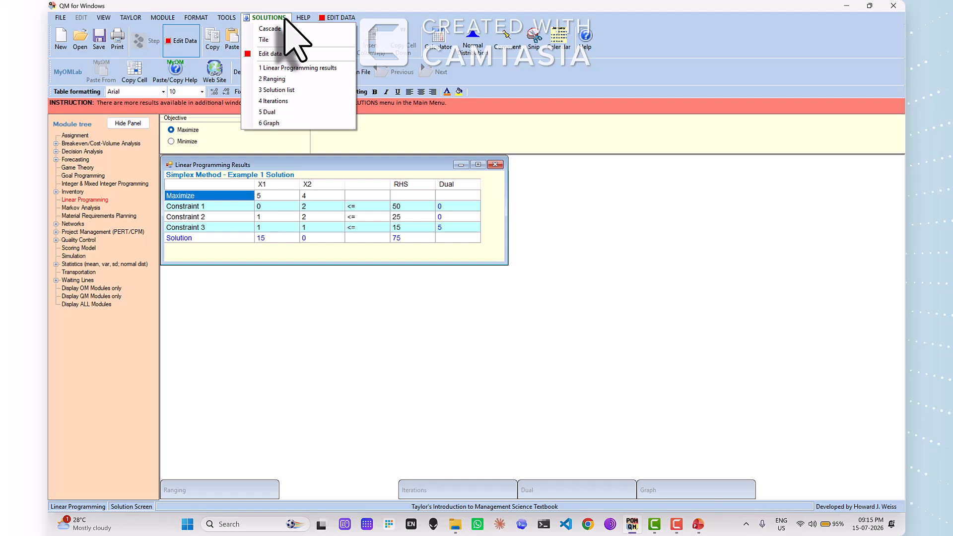
click(274, 101)
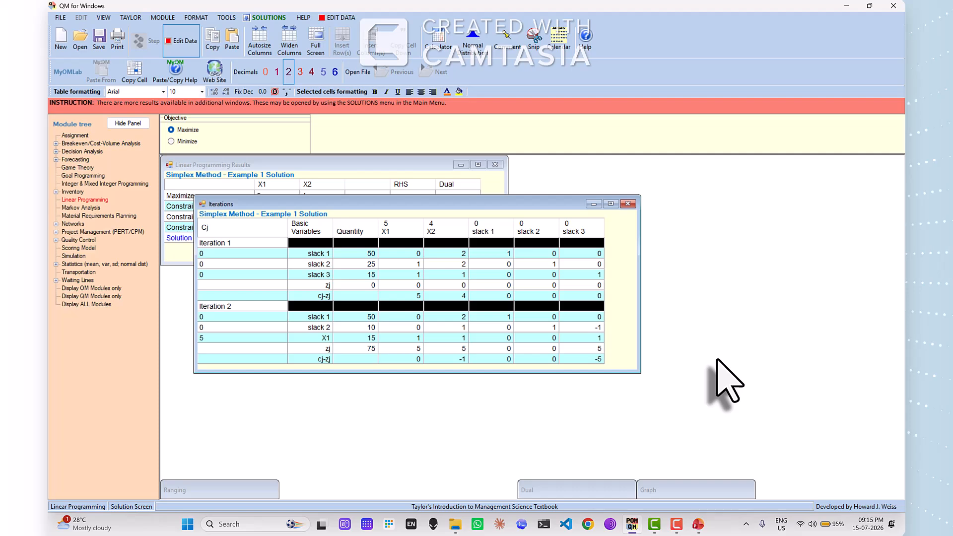
Switch to the PowerPoint presentation and read the Problem 2 slide and its Solution slide
click(697, 524)
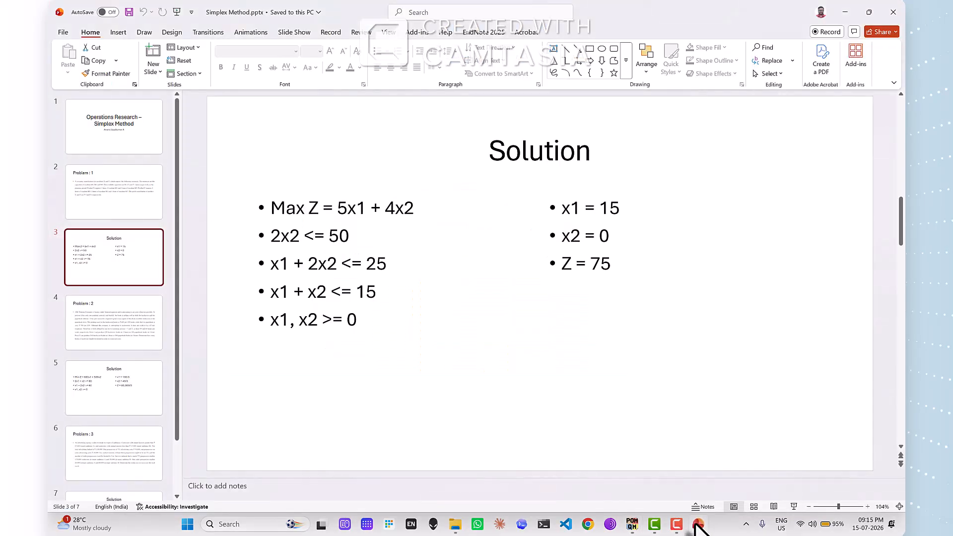
click(126, 339)
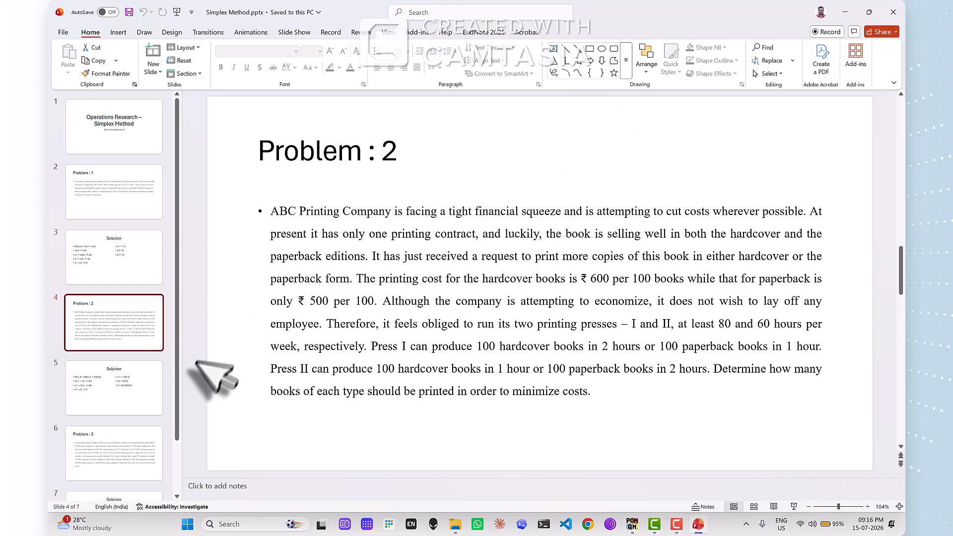
click(144, 385)
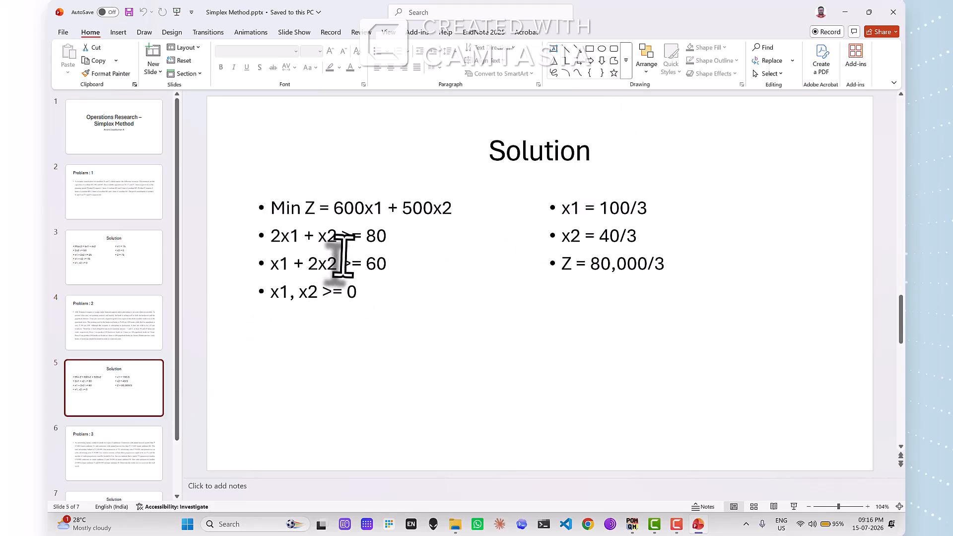
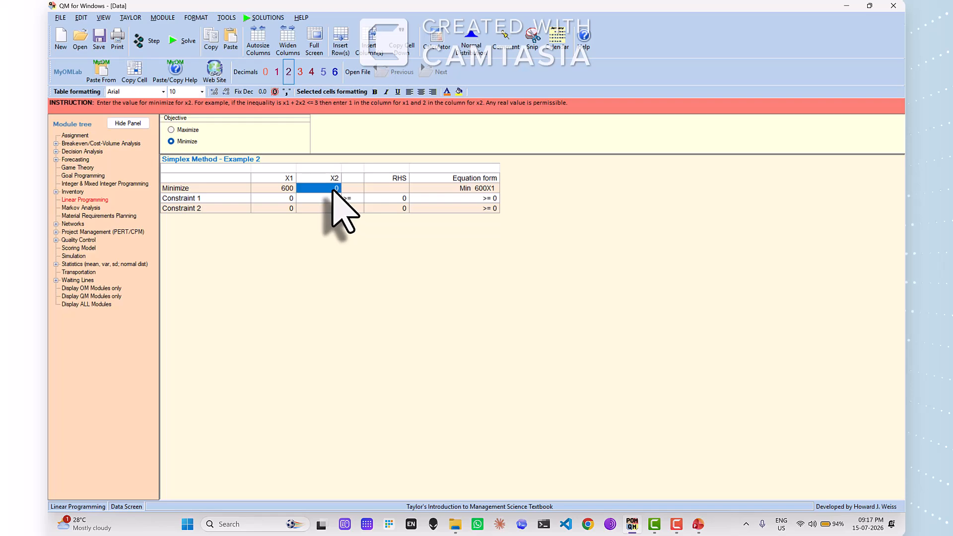
Set the objective's X2 coefficient to 500 and fill in Constraint 1 with X1 = 2, X2 = 1 and RHS = 80
text(500)
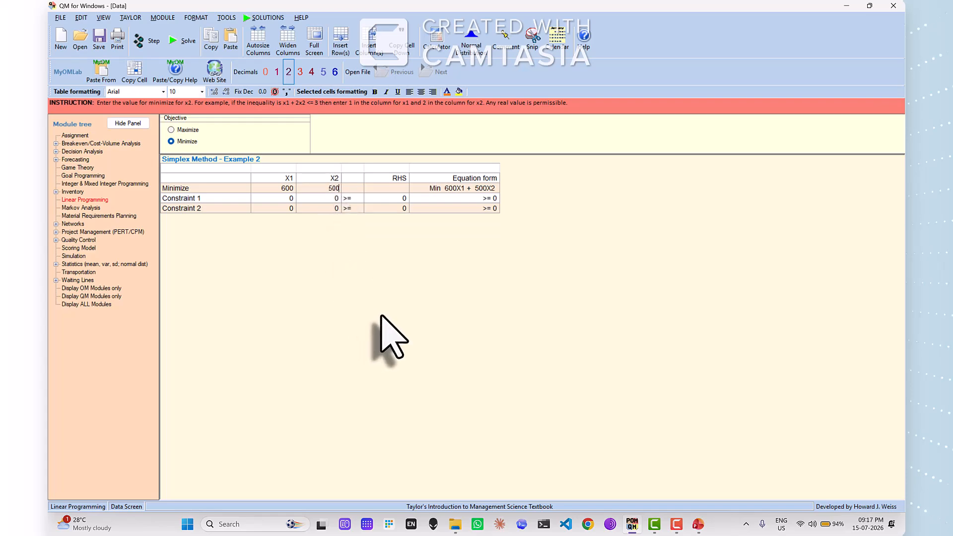
key(alt+Tab)
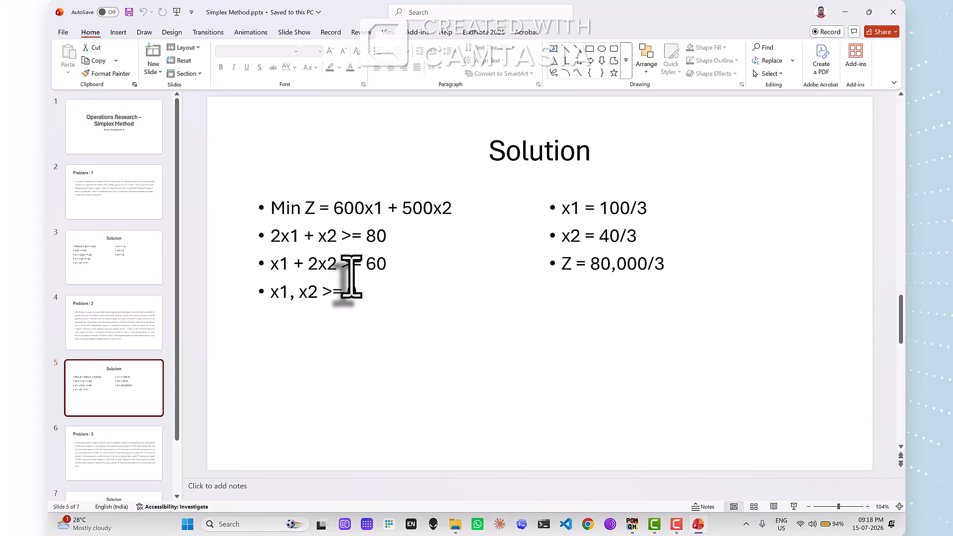
key(alt+Tab)
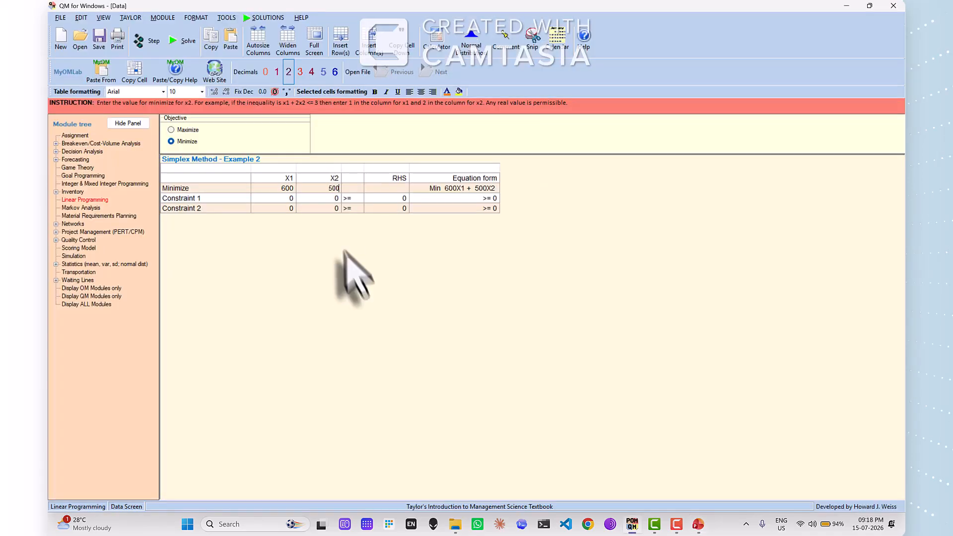
click(283, 200)
text(2)
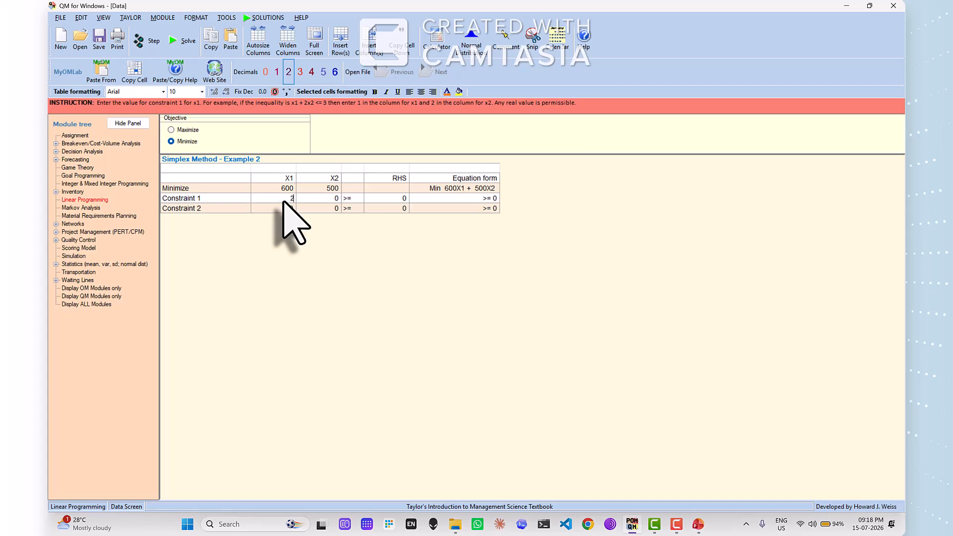
key(alt+Tab)
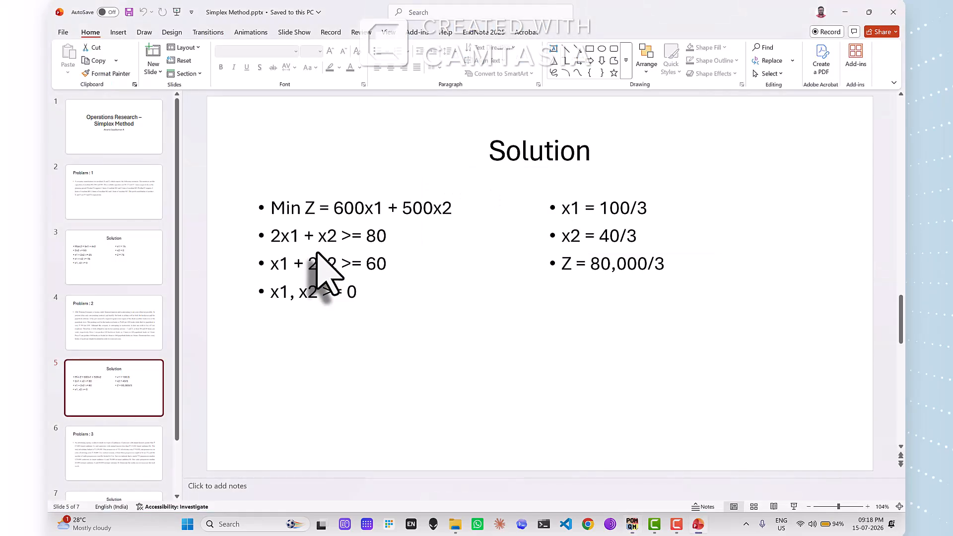
key(alt+Tab)
click(330, 199)
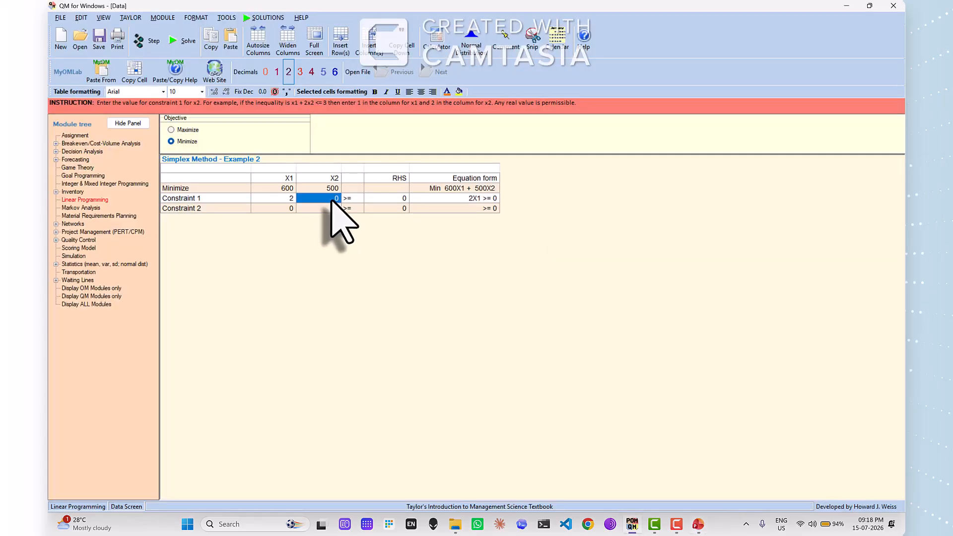
text(1)
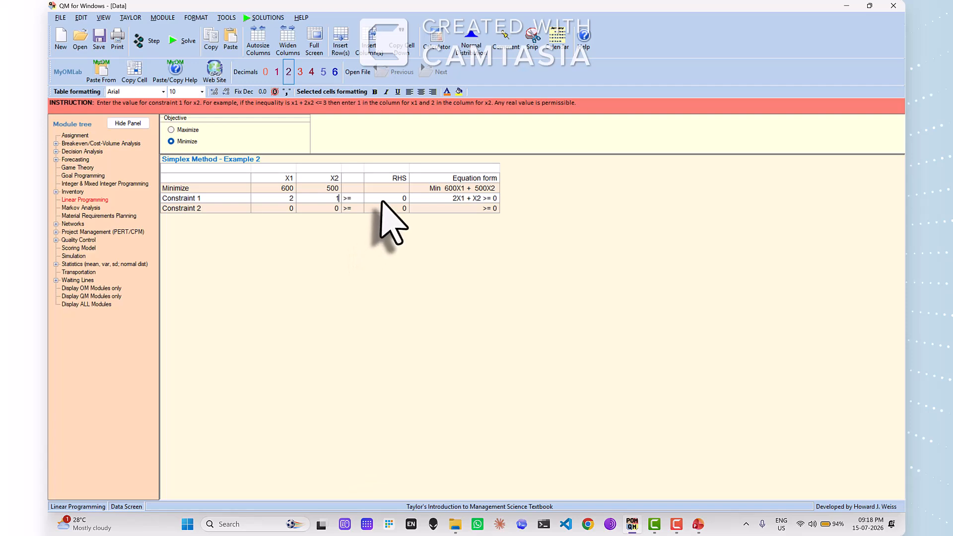
click(383, 199)
text(80)
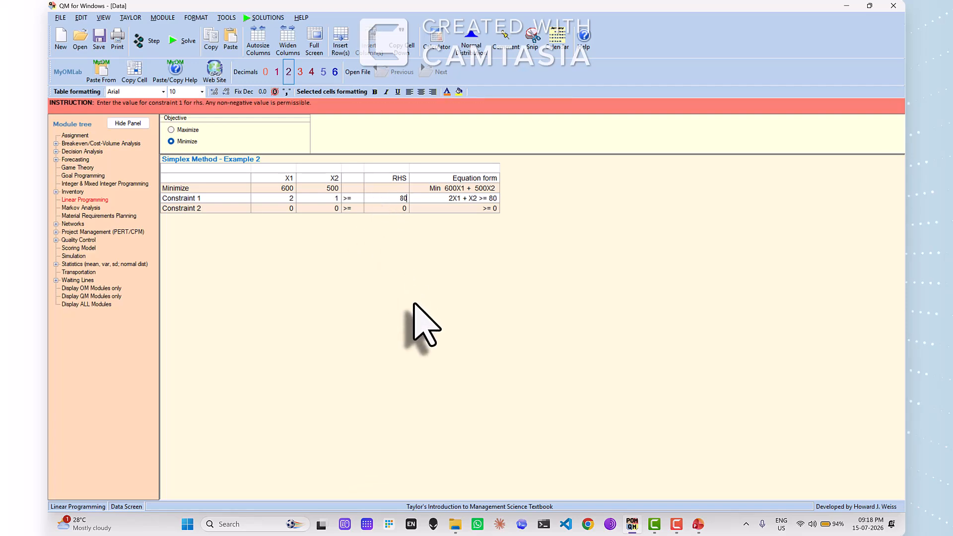
key(Tab)
Check the second constraint on the slide and fill in Constraint 2 with X1 = 1, X2 = 2 and RHS = 60
key(alt+Tab)
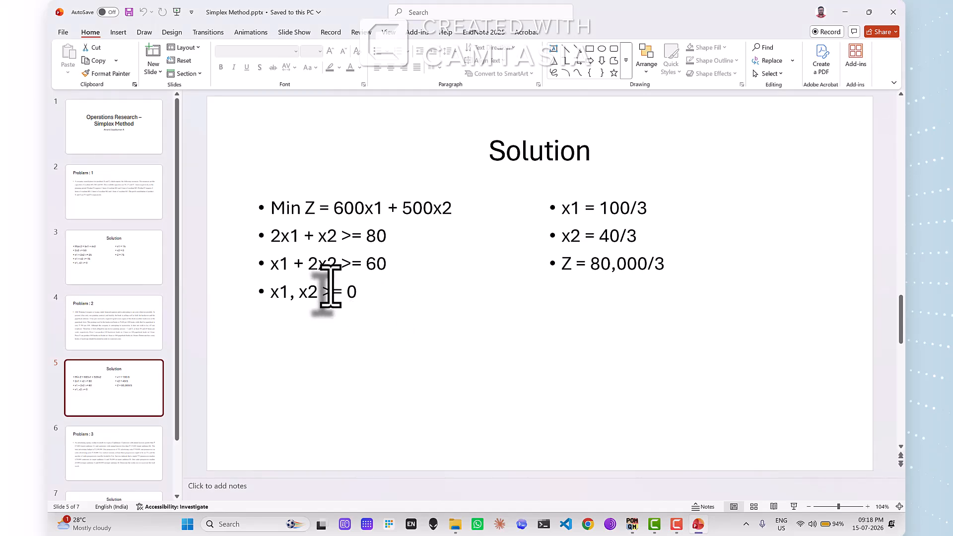
key(alt+Tab)
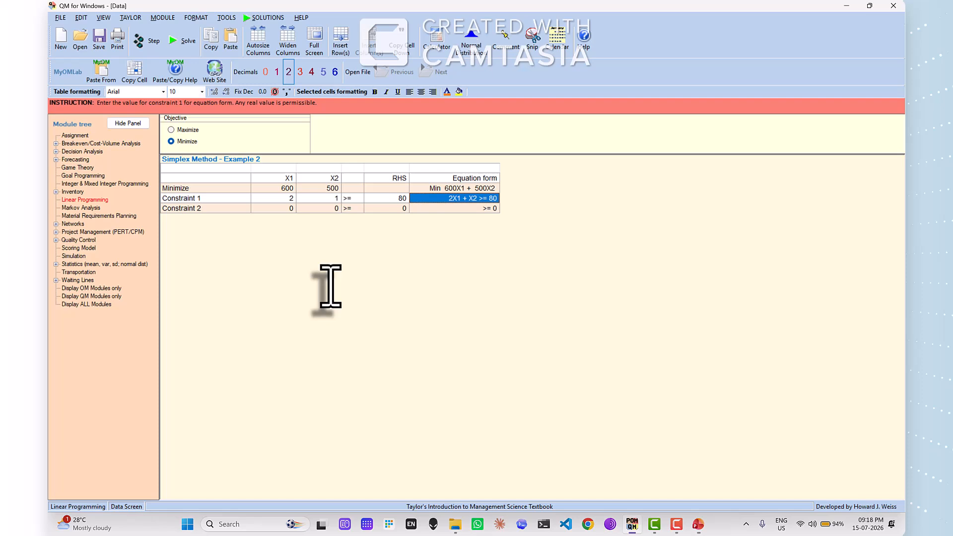
click(291, 210)
text(1)
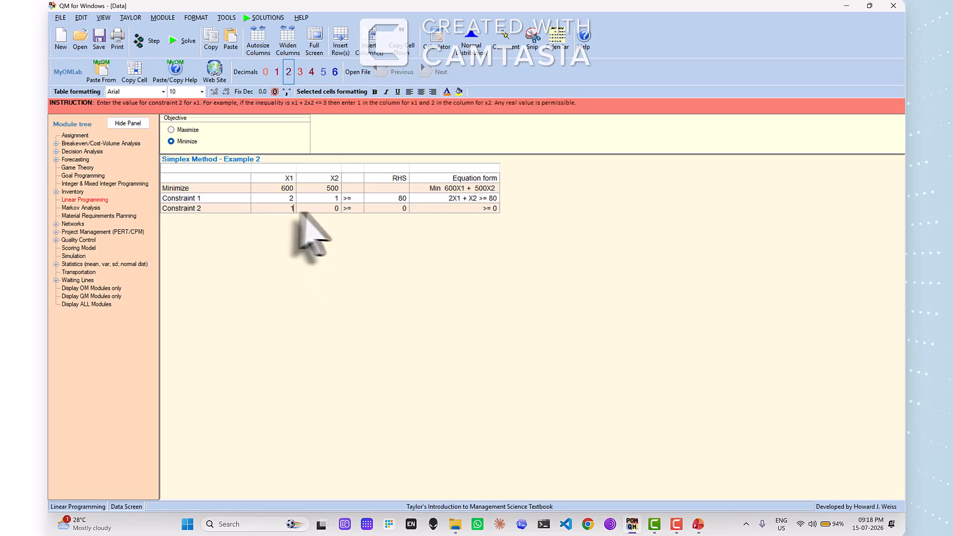
click(316, 208)
text(2)
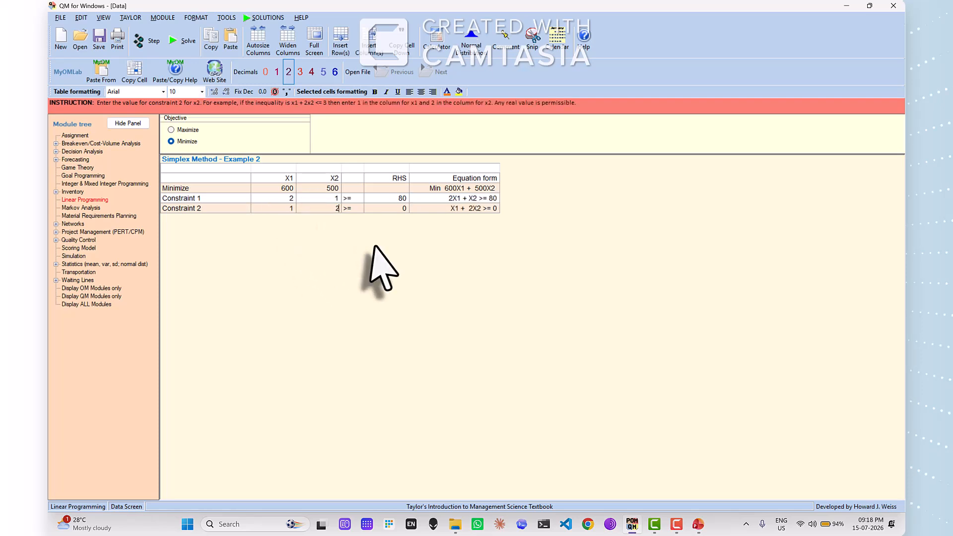
click(398, 209)
text(6)
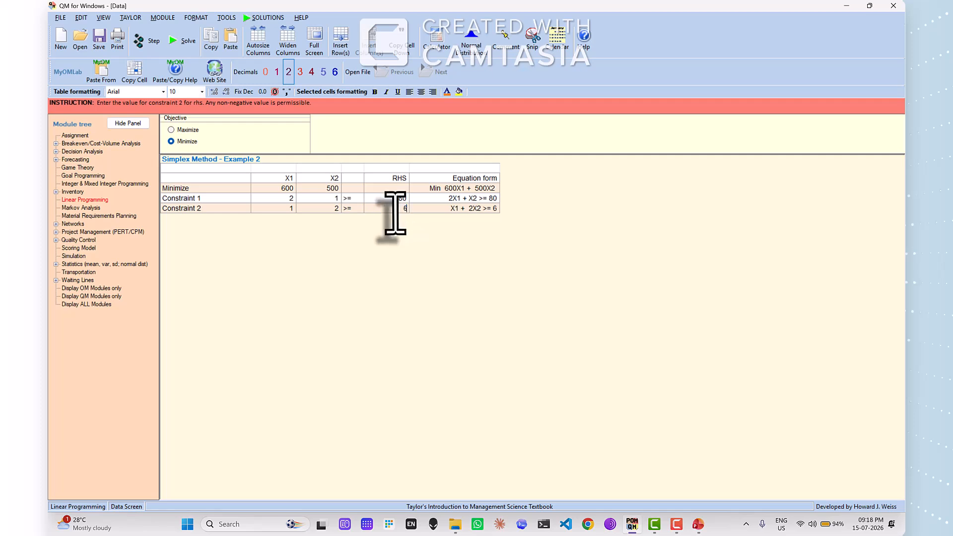
text(0)
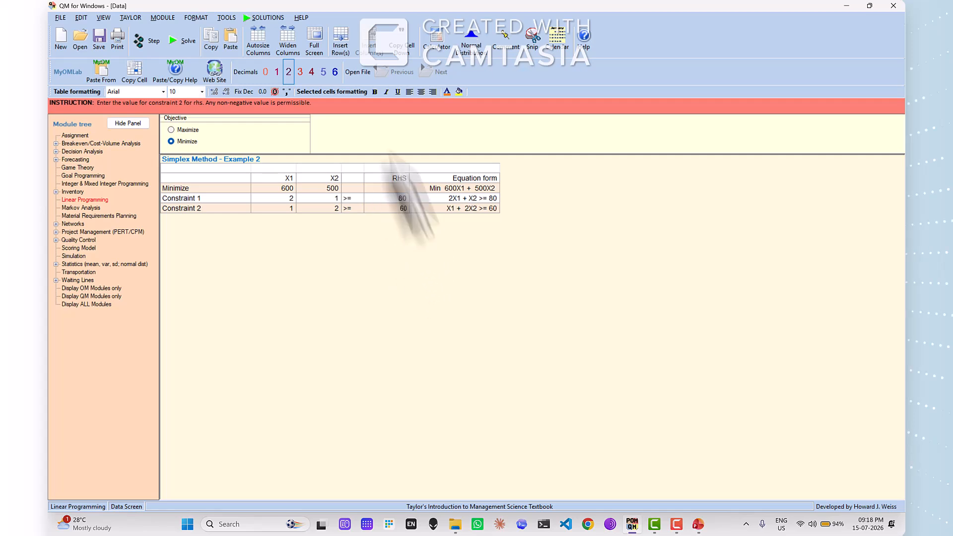
Solve the Simplex Method - Example 2 problem and examine every simplex tableau in the enlarged Iterations window
click(185, 43)
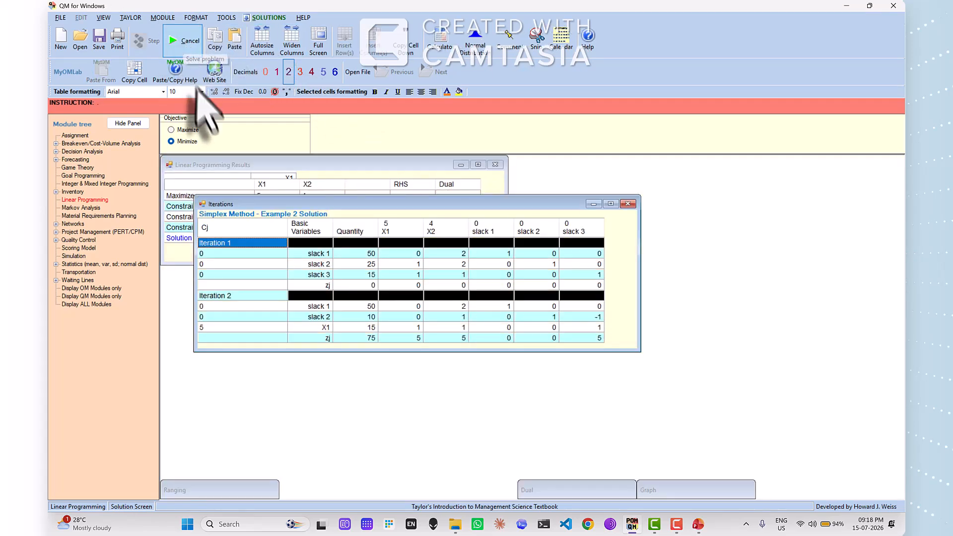
click(705, 243)
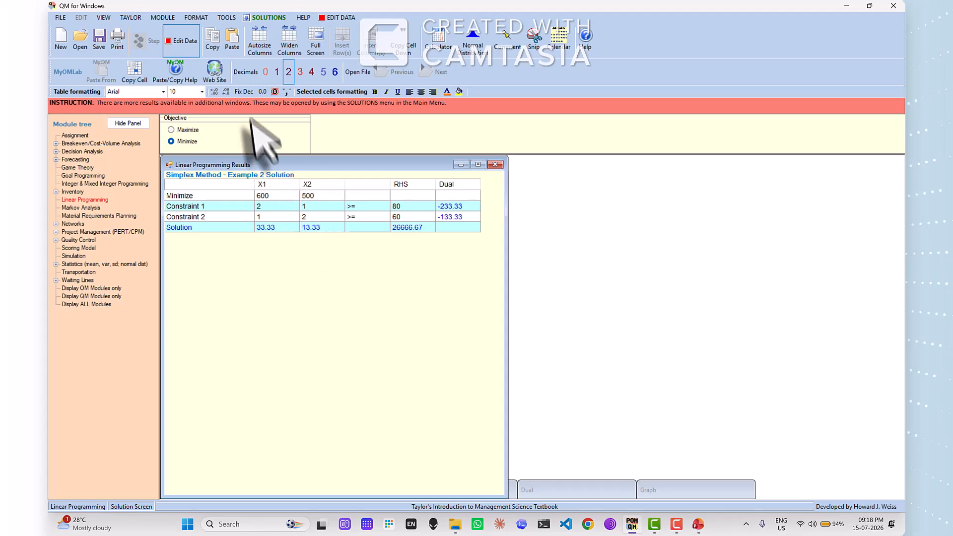
click(268, 17)
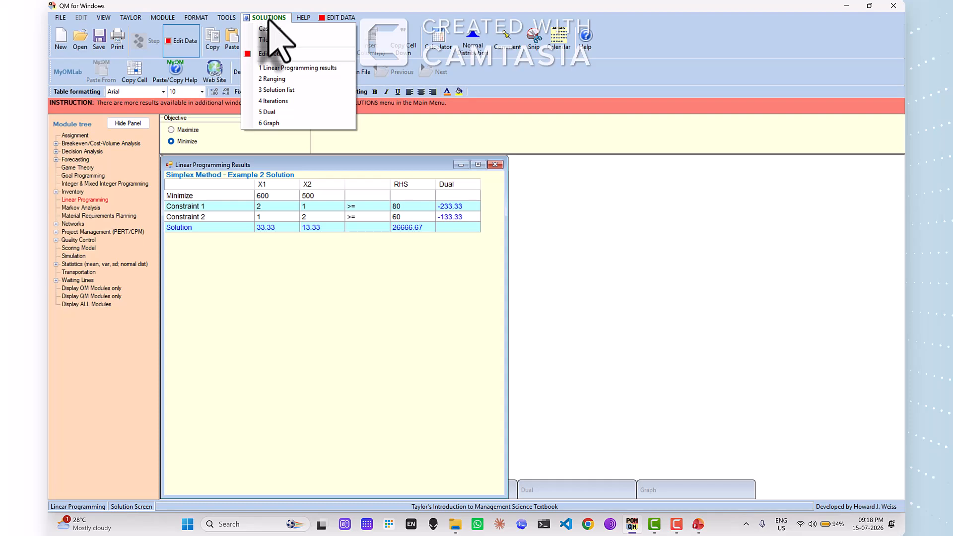
click(285, 101)
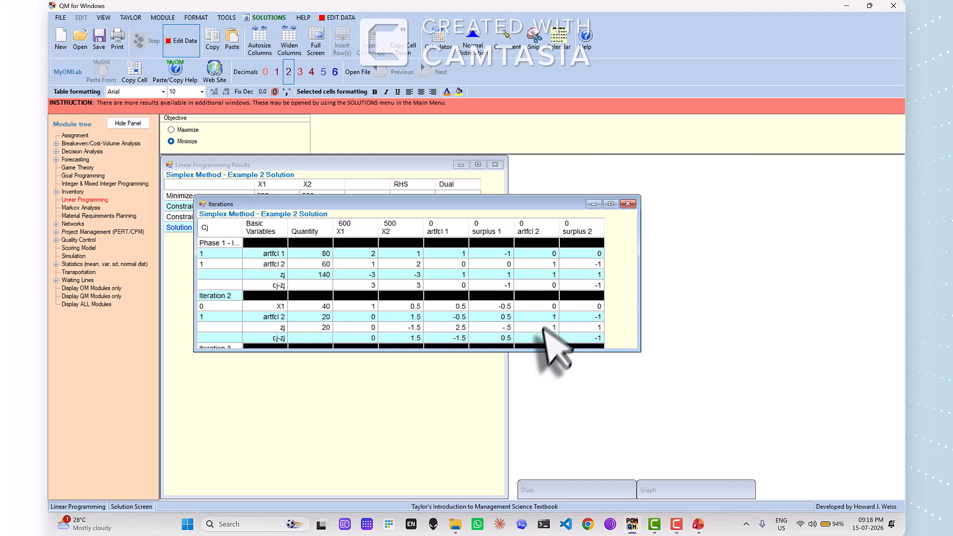
mouse_move(531, 353)
mouse_down()
mouse_move(513, 394)
mouse_move(511, 370)
mouse_up()
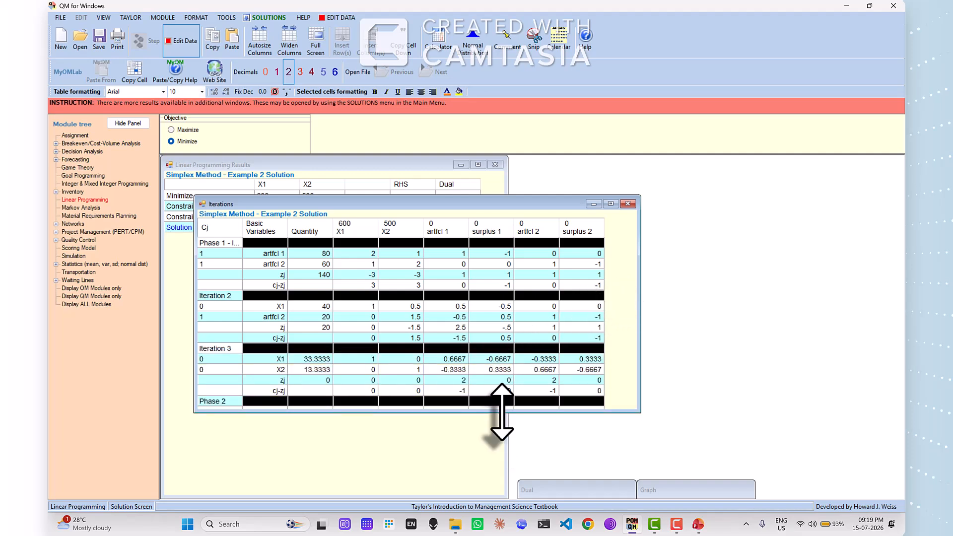
drag(498, 413, 494, 458)
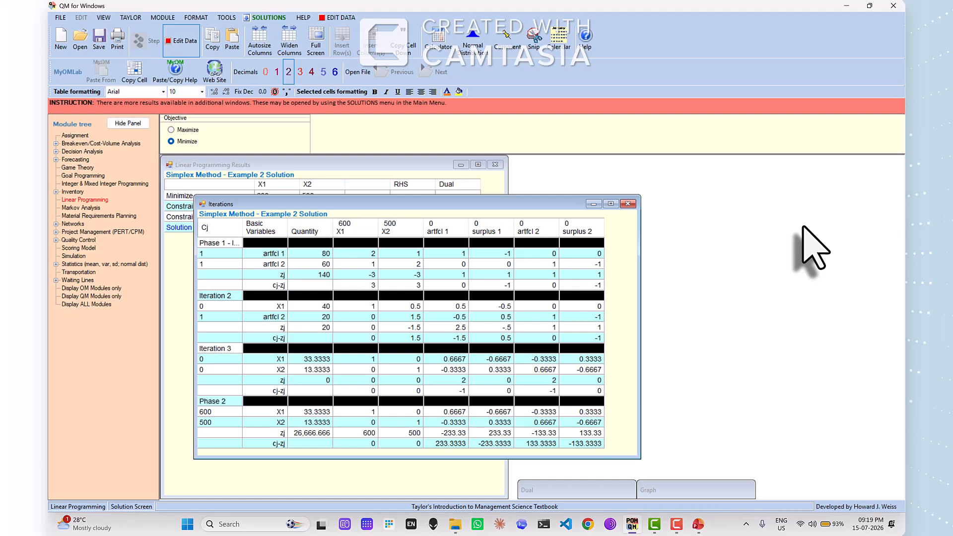
click(628, 204)
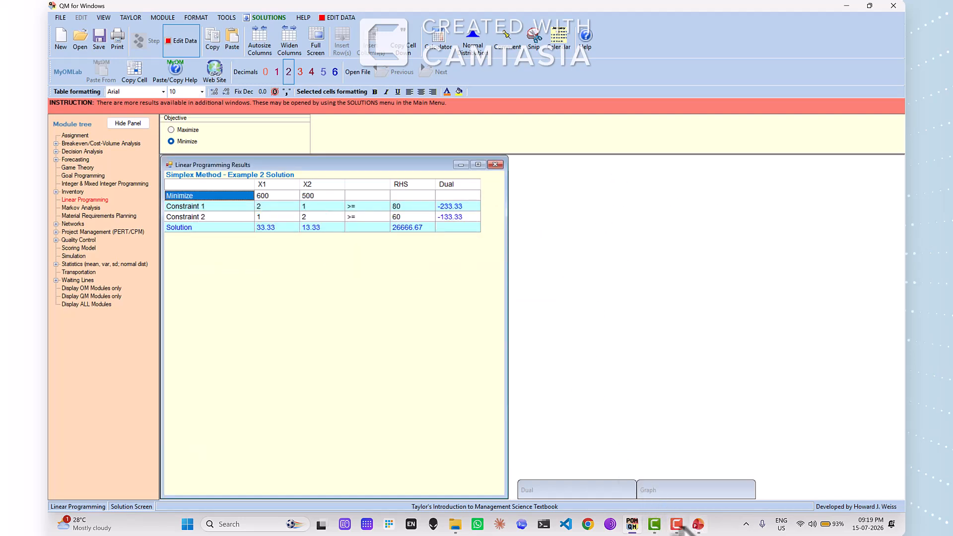
Compare the x1, x2 and Z values on the PowerPoint Solution slide with the Linear Programming results in QM for Windows
click(698, 524)
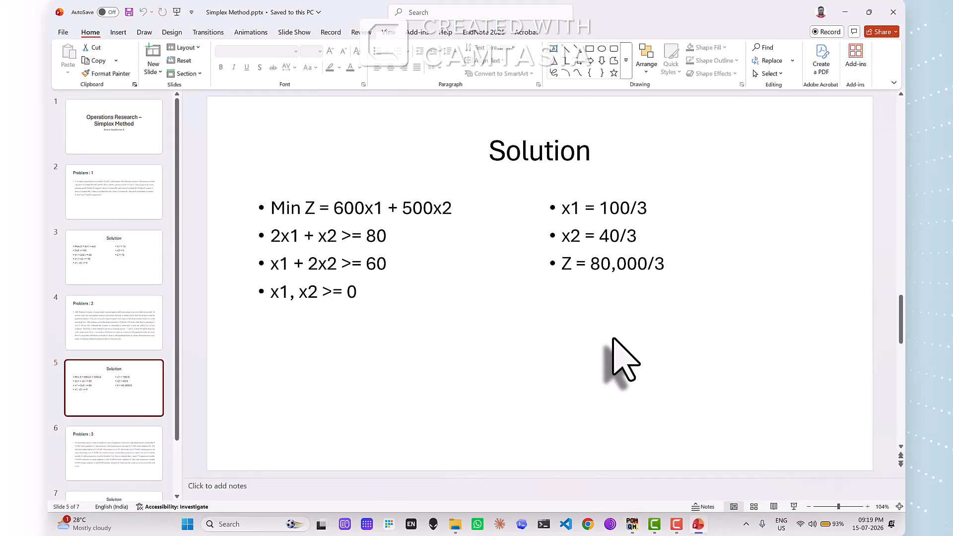
click(677, 526)
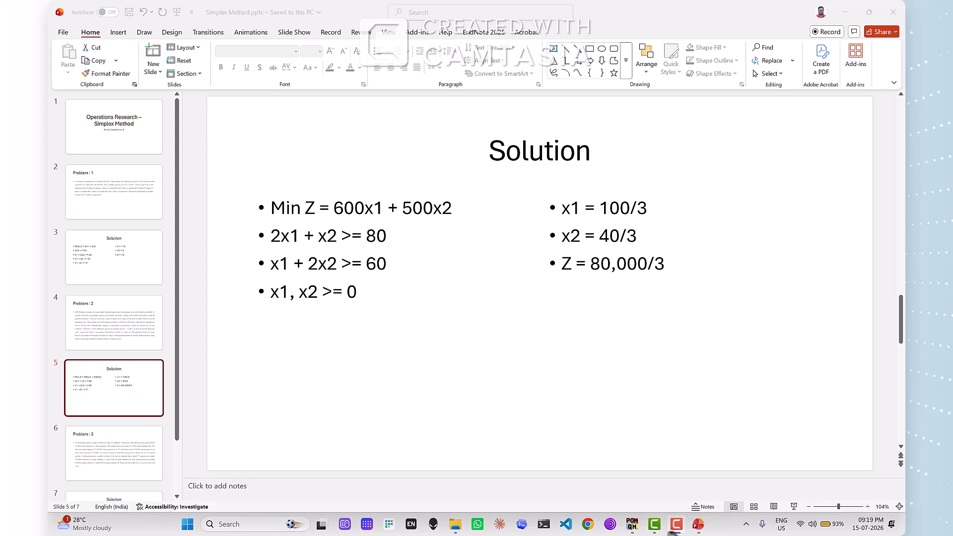
click(632, 526)
click(631, 527)
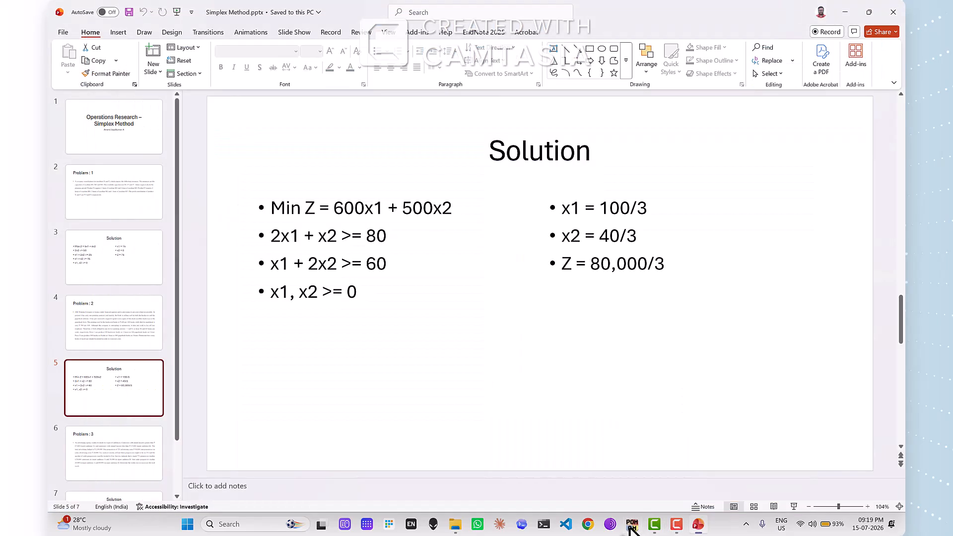
click(630, 527)
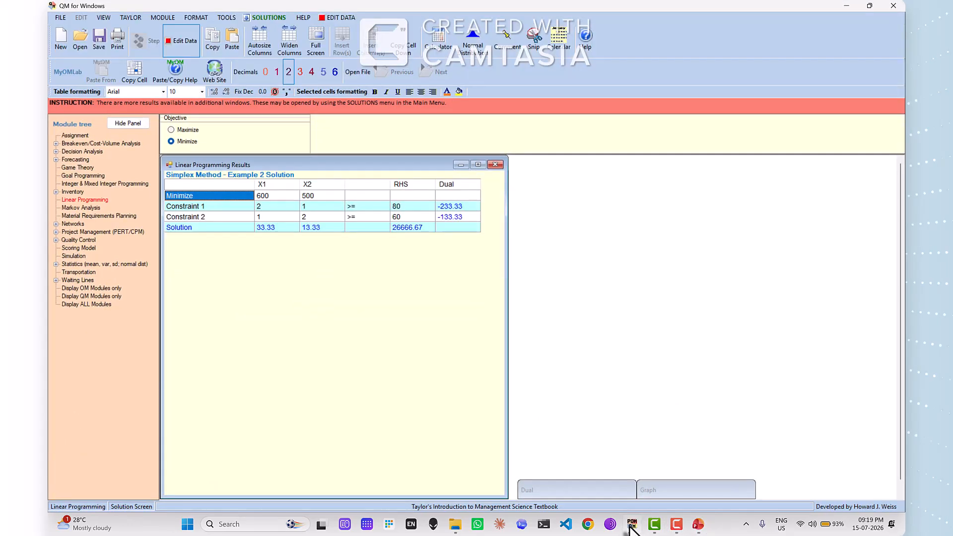
click(631, 527)
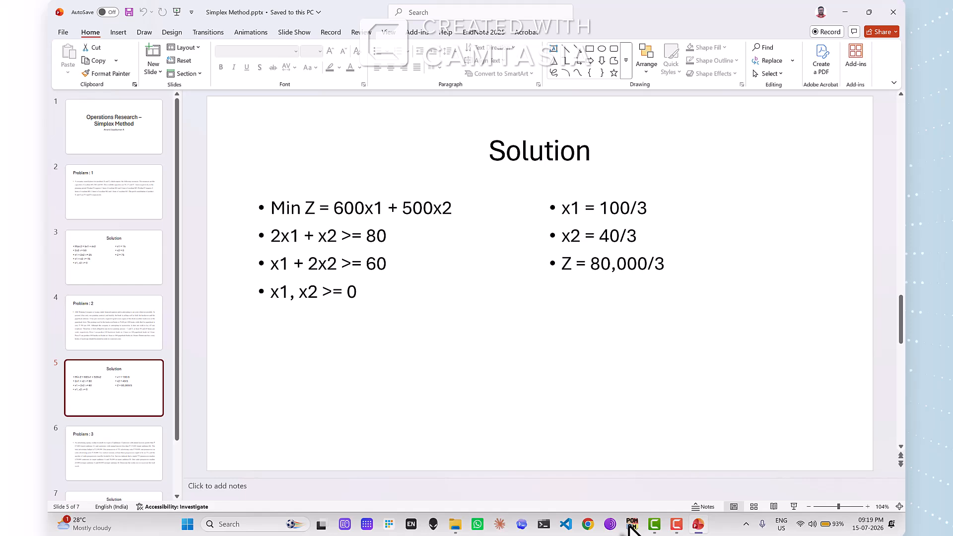
click(631, 527)
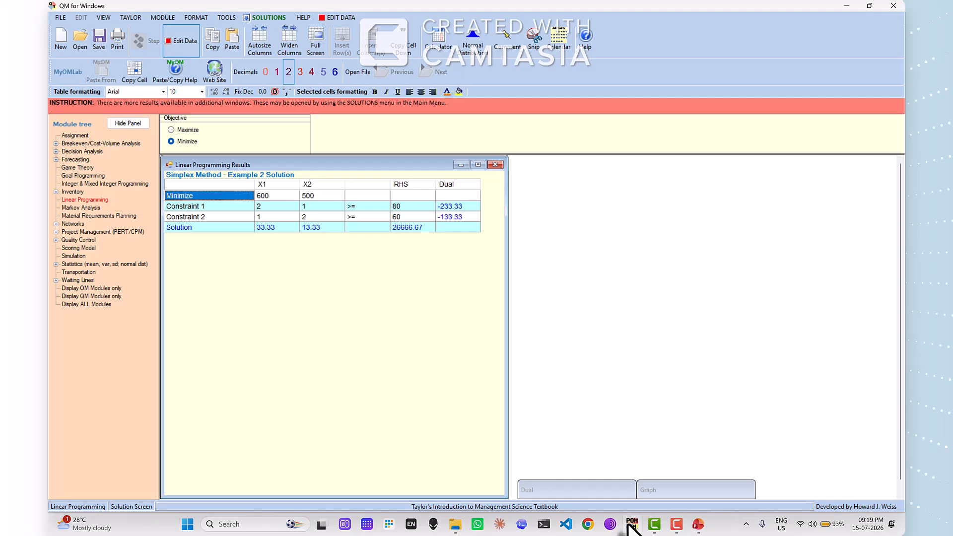
click(628, 525)
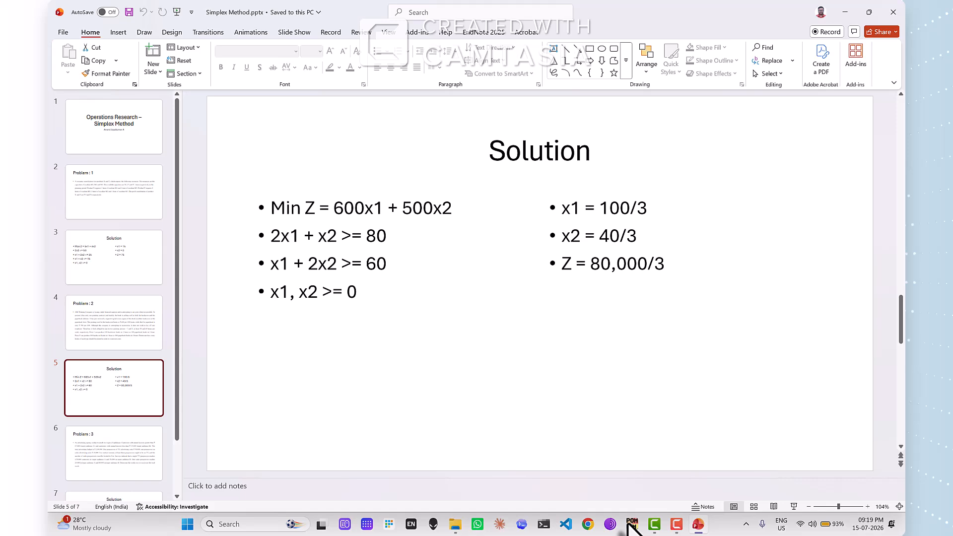
click(630, 524)
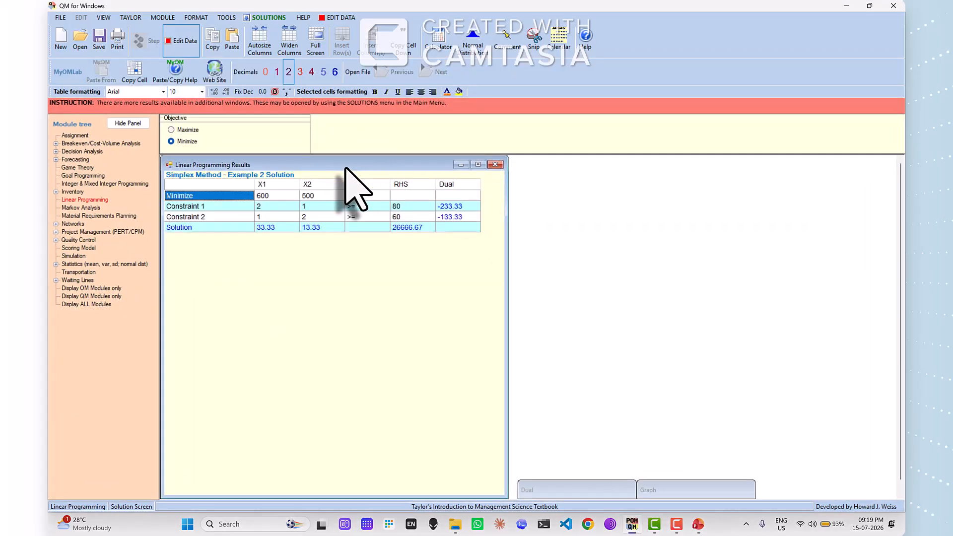
Switch to the PowerPoint presentation and read the Problem 3 slide and its Solution slide
click(698, 524)
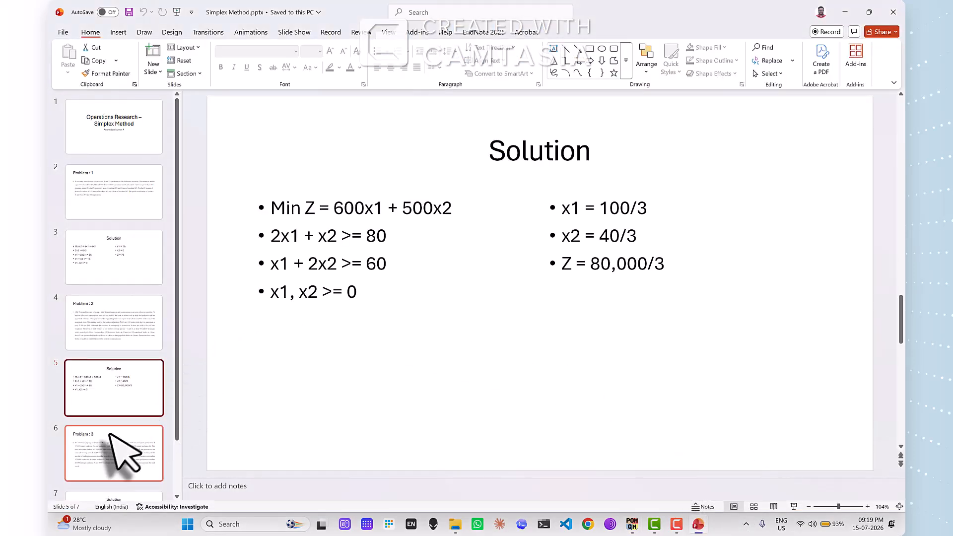
click(119, 447)
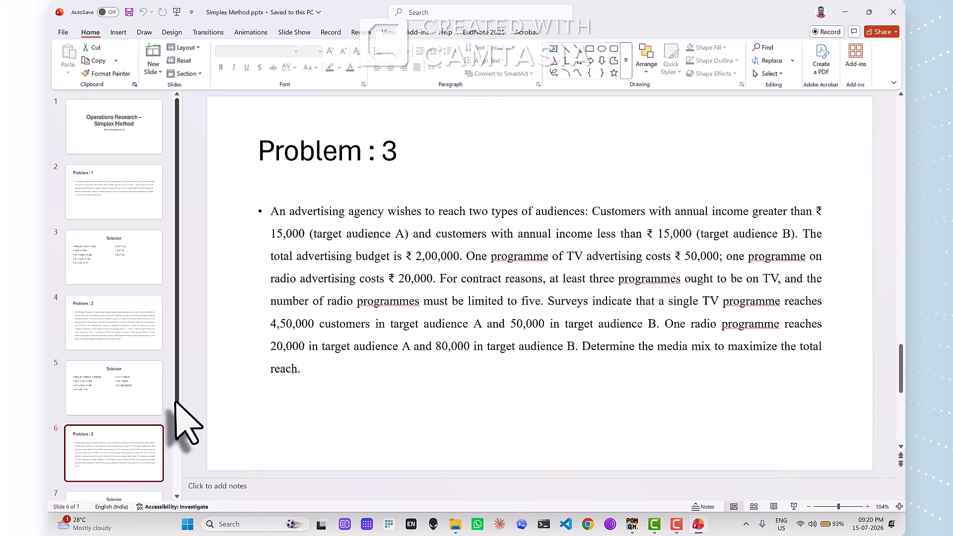
scroll(174, 476, down, 2)
click(149, 469)
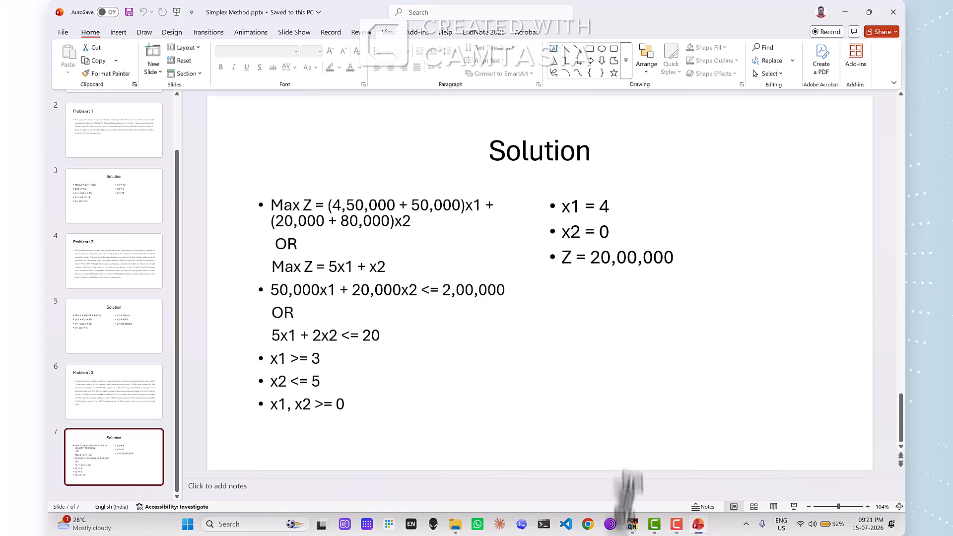
Switch to QM for Windows, decline saving Example 2, and set up a data set titled Simplex Method - Example 3 with 3 constraints
click(630, 525)
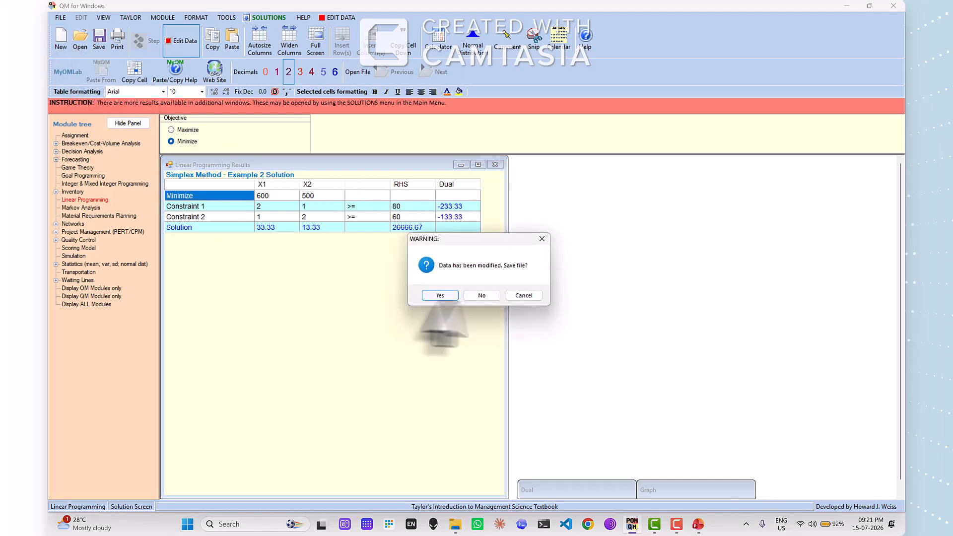
click(481, 296)
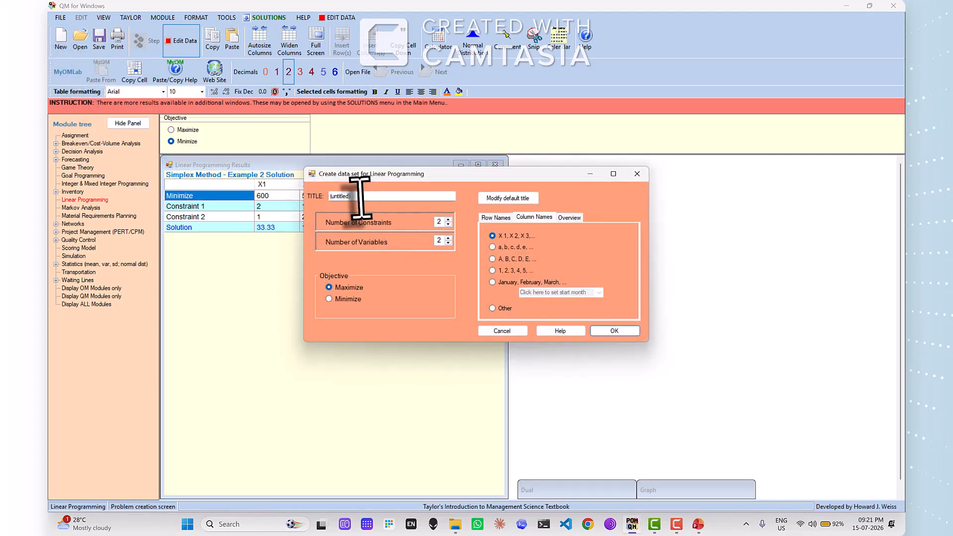
drag(357, 197, 313, 197)
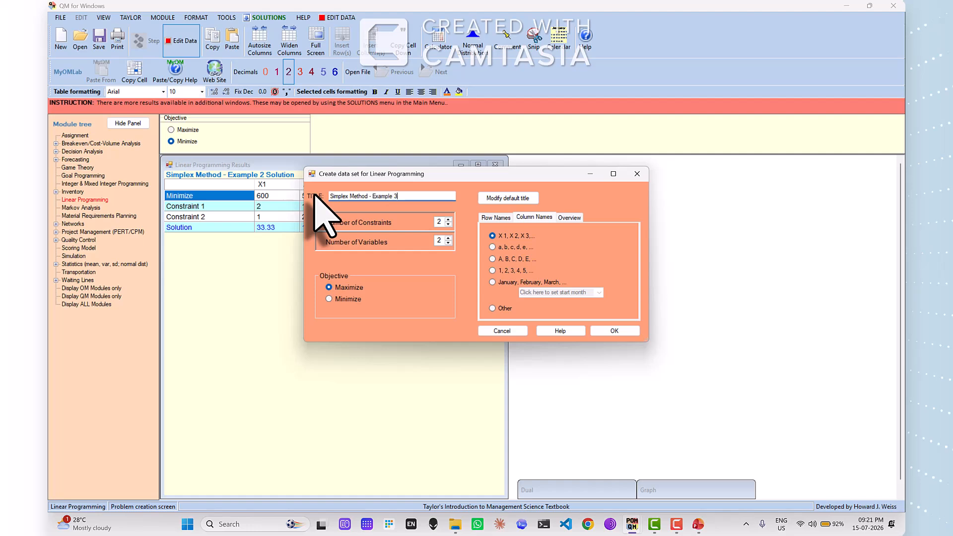
double_click(438, 222)
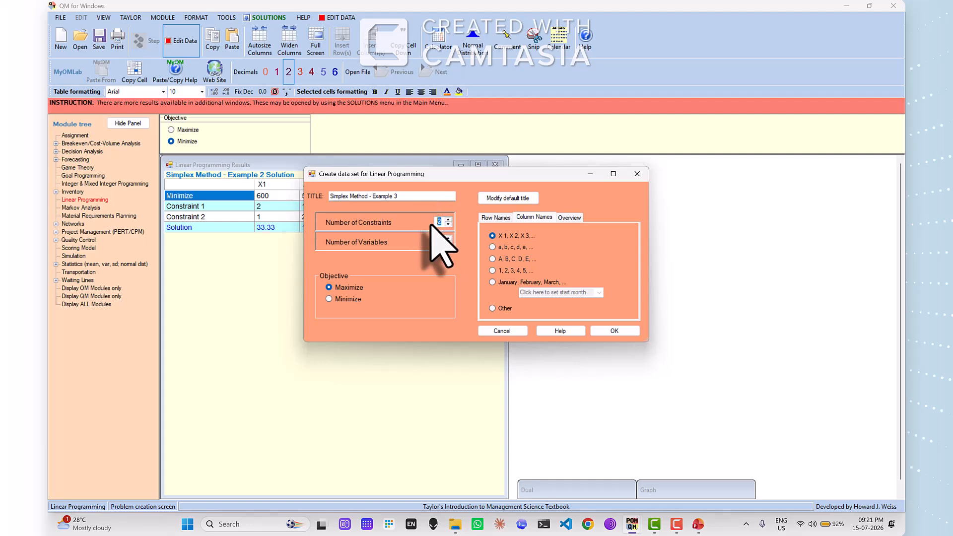
text(3)
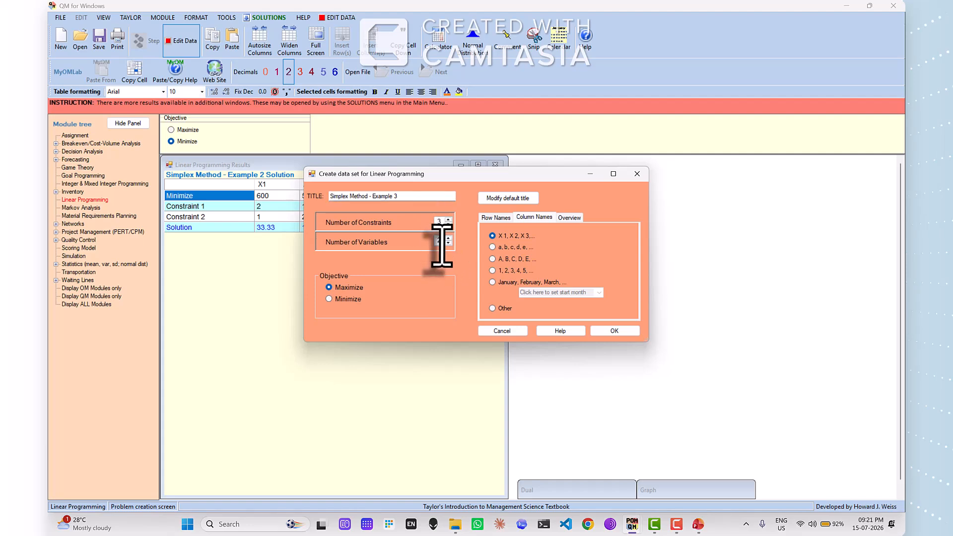
Check the model on the PowerPoint Solution slide and create the Maximize data set with 2 variables, keeping the default row and column names
click(698, 525)
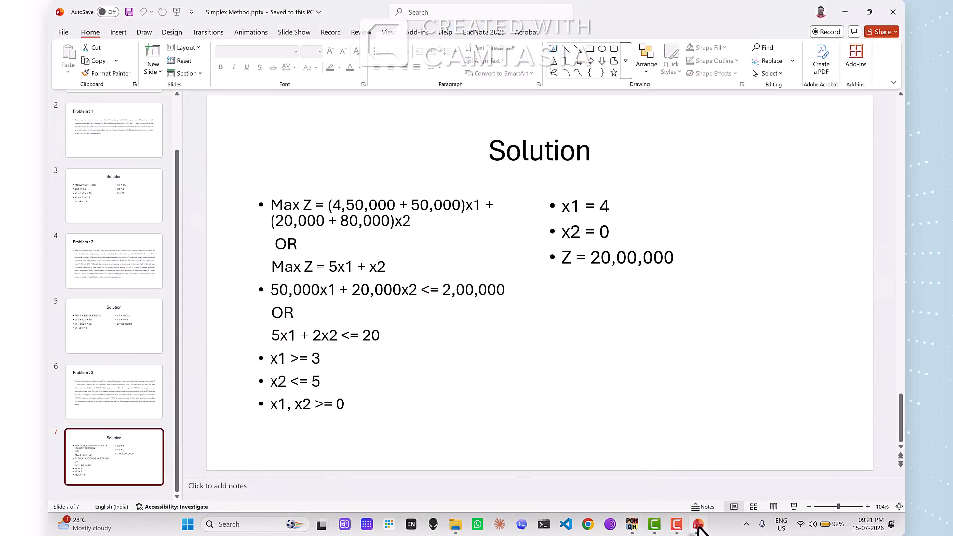
click(698, 525)
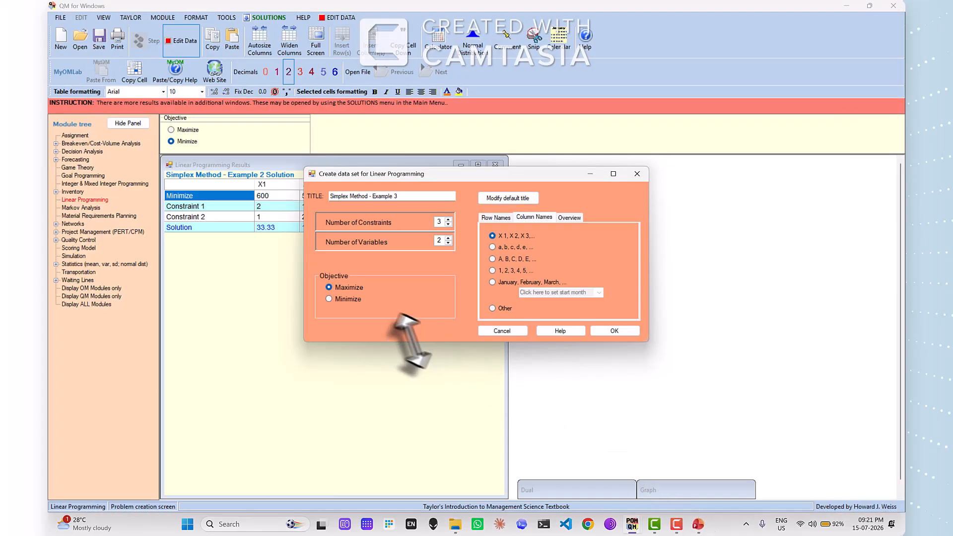
click(495, 217)
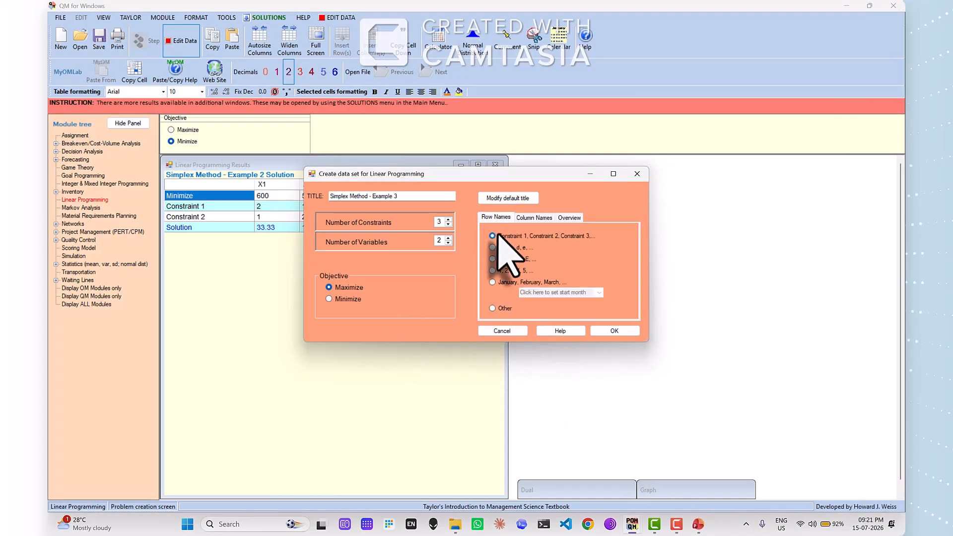
click(533, 219)
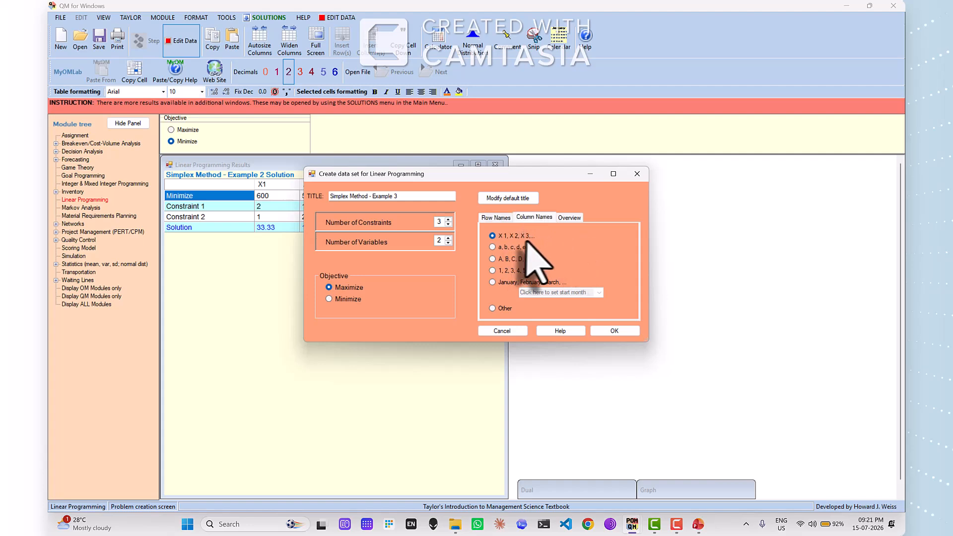
click(610, 331)
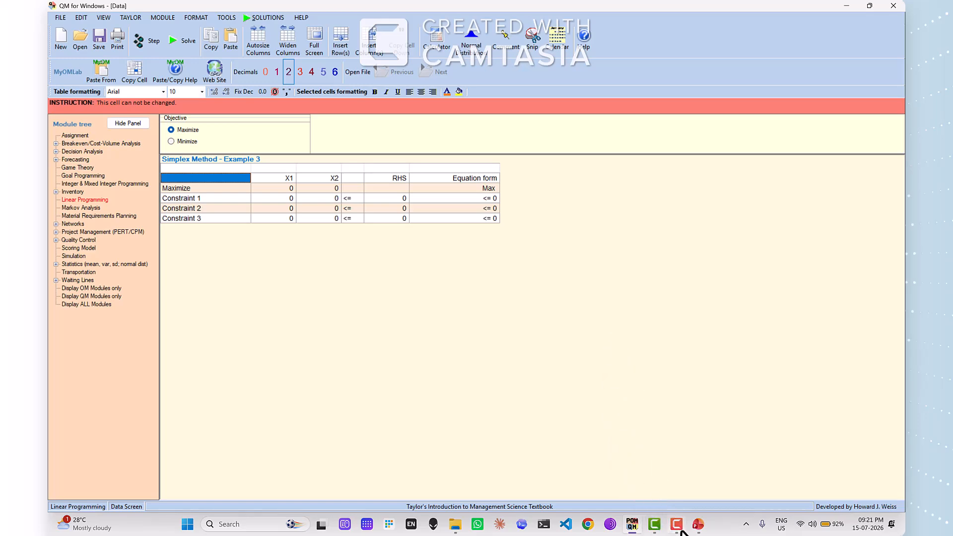
Switch to the PowerPoint Solution slide and read the objective function and constraints for Problem 3
click(698, 527)
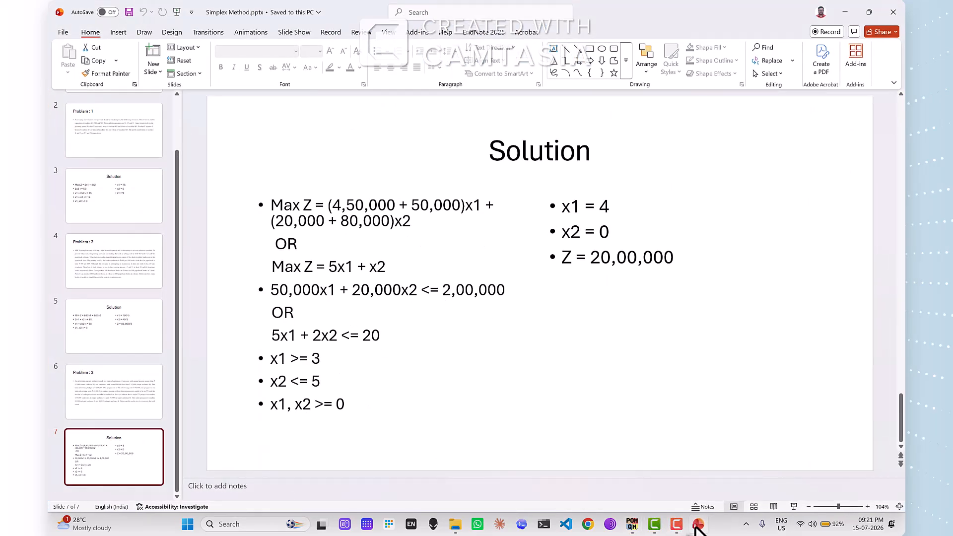